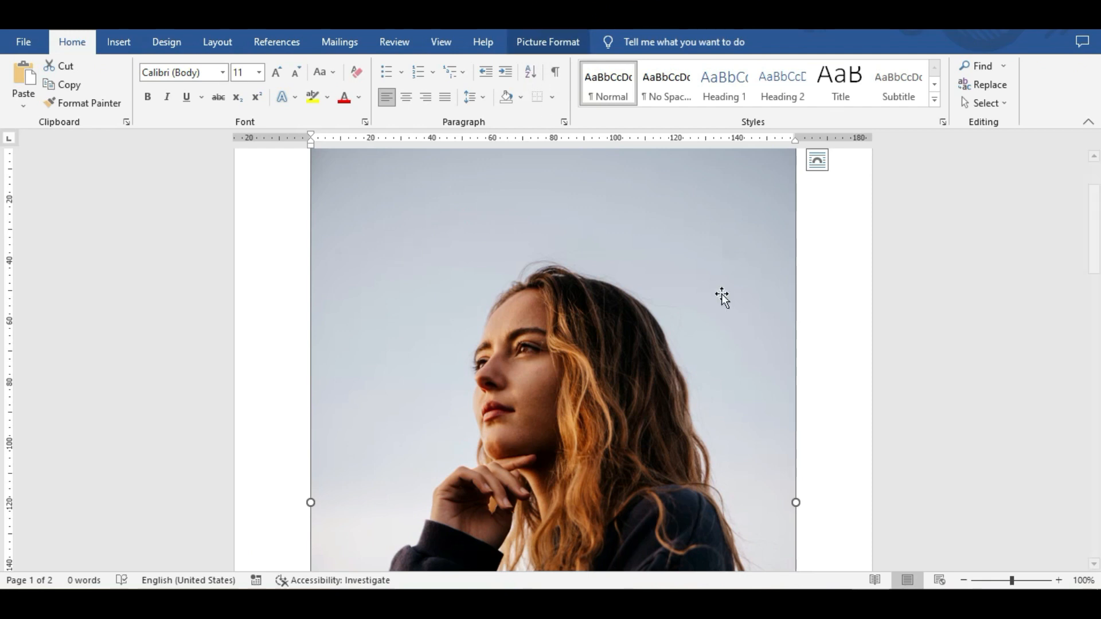
- Select the picture of the woman and display its picture formatting tools
click(871, 284)
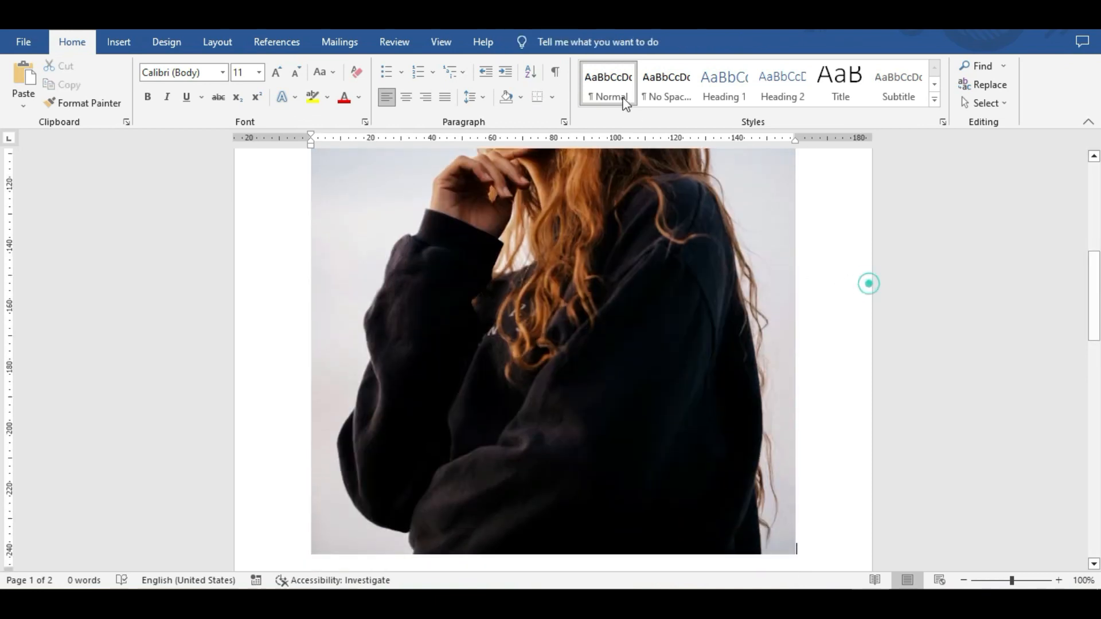
click(671, 285)
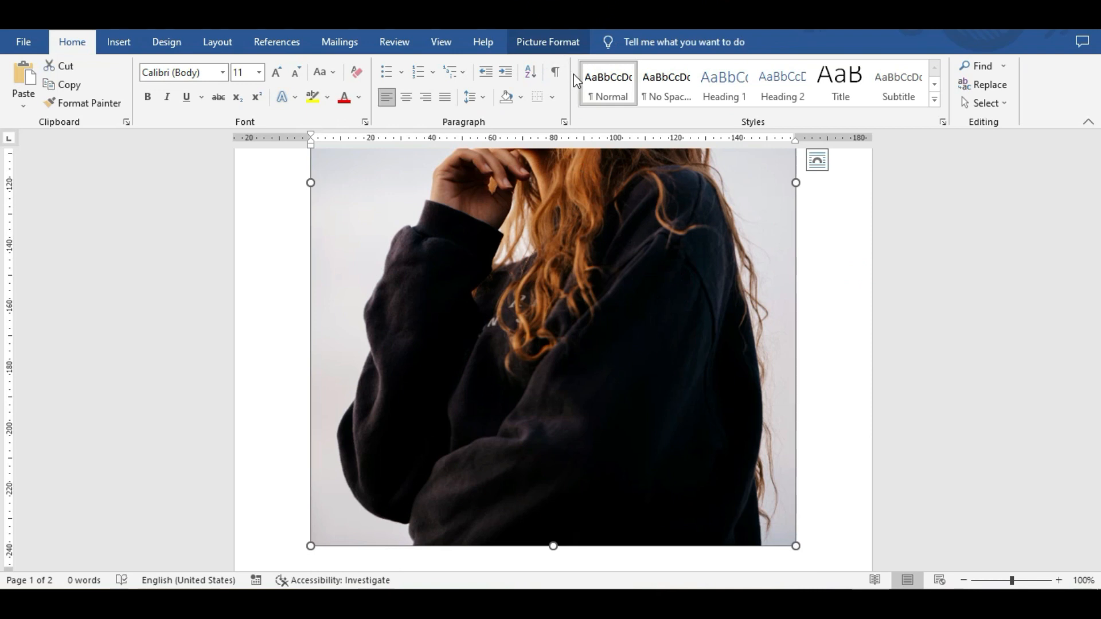
click(559, 43)
scroll(343, 269, up, 2)
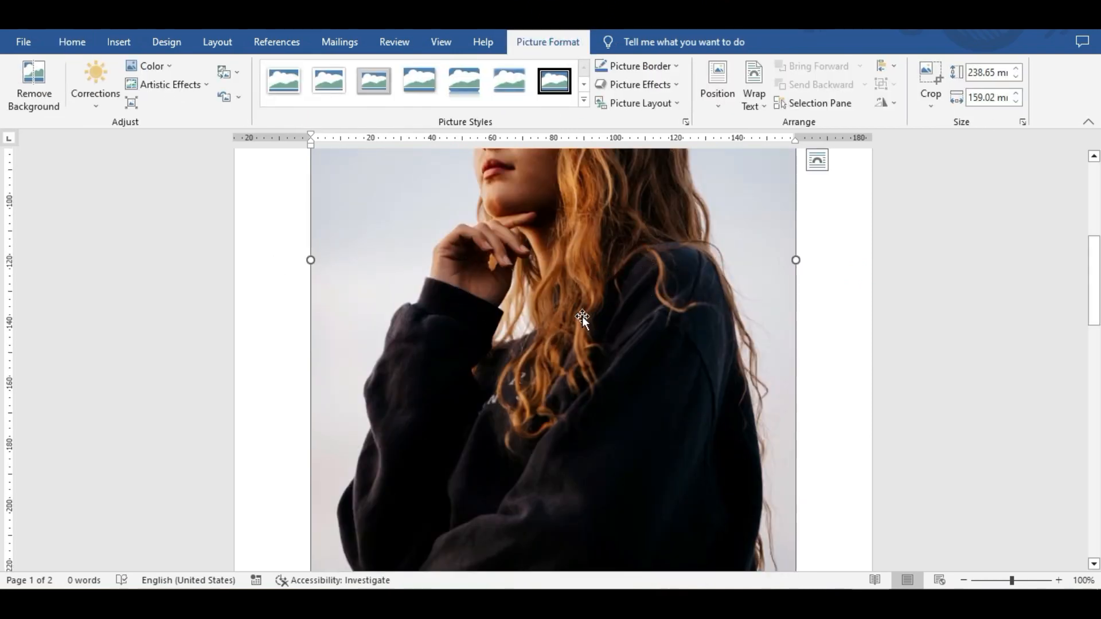
scroll(583, 316, up, 5)
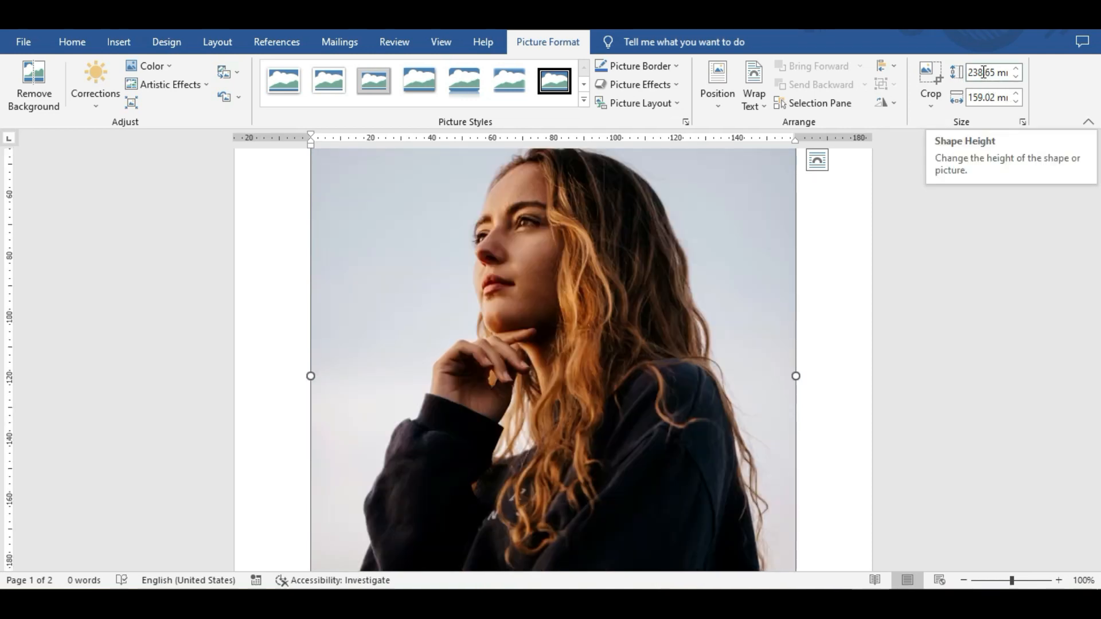
- Set the height of the woman's picture to 20 mm
click(984, 73)
click(1005, 73)
click(1004, 73)
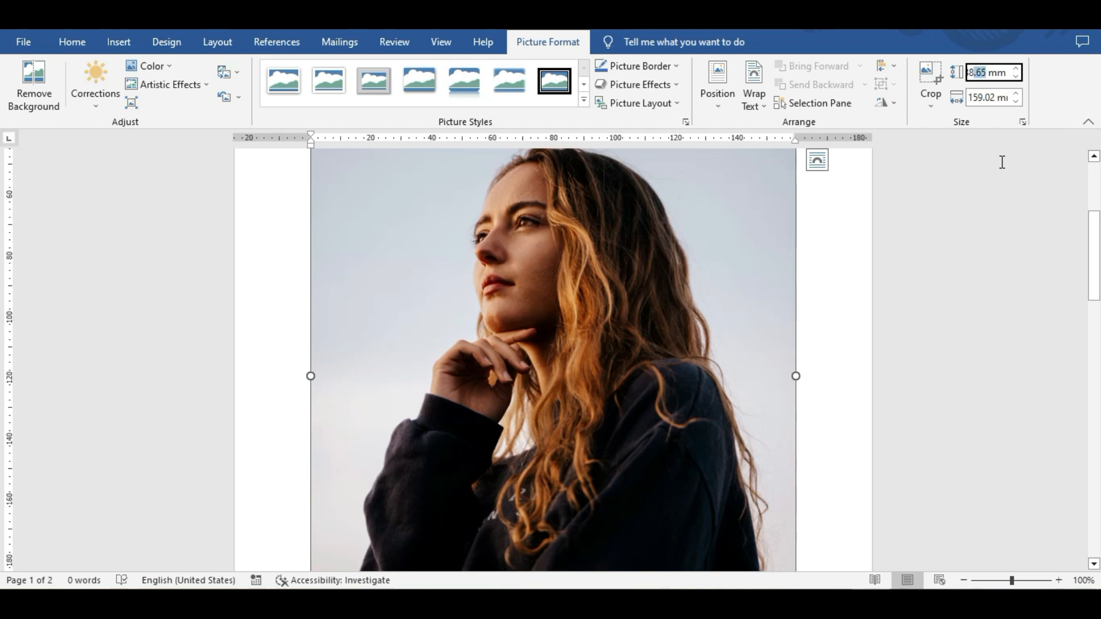
key(shift+Left)
text(20)
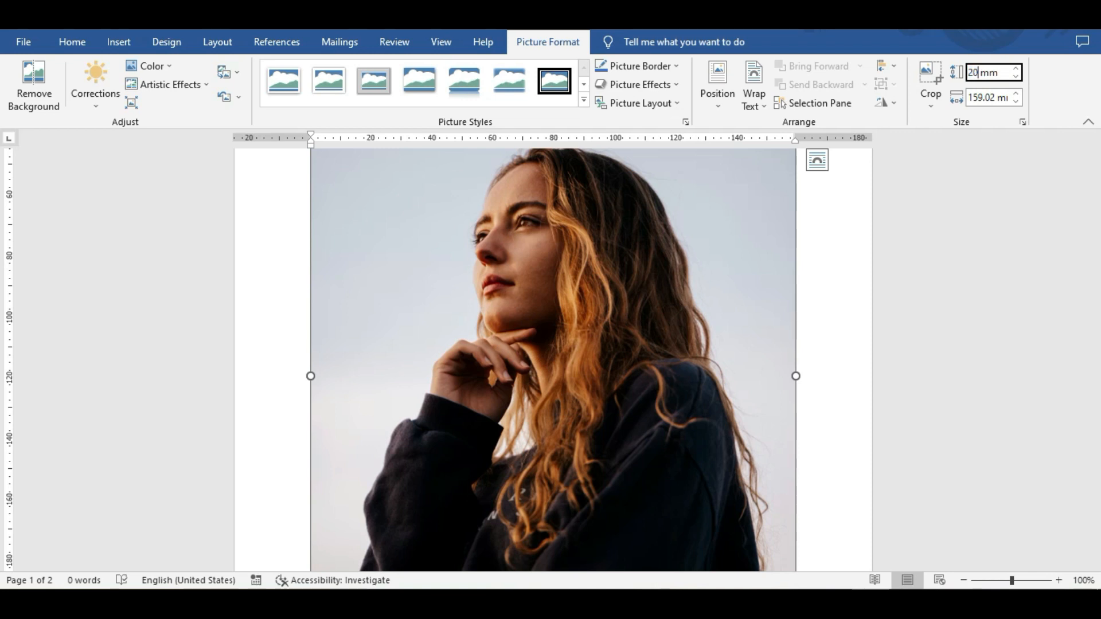
key(Return)
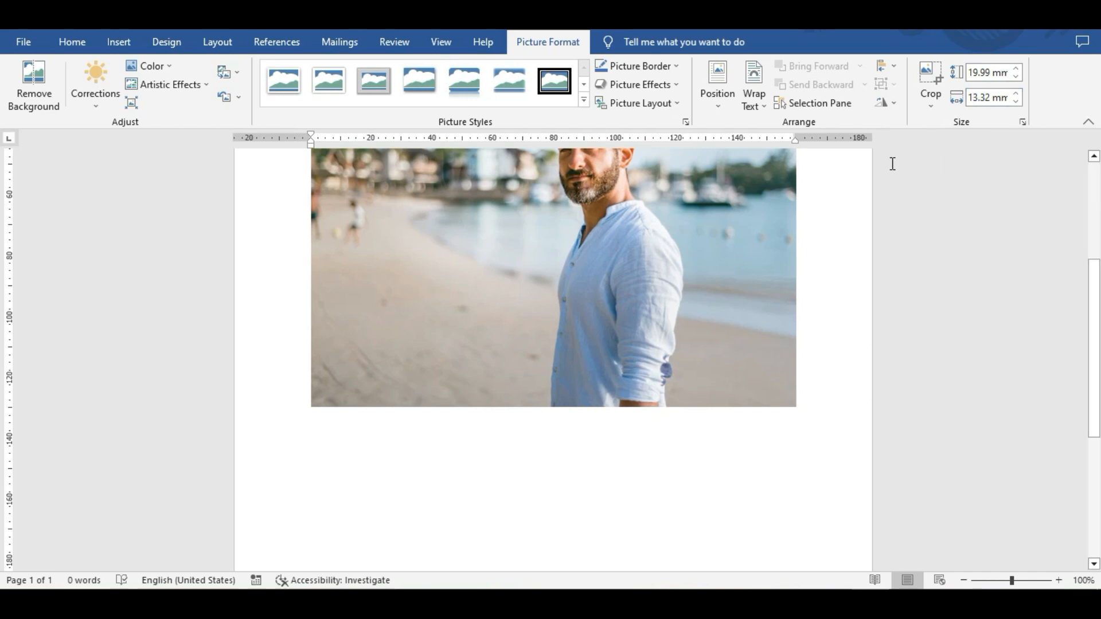
scroll(893, 164, up, 6)
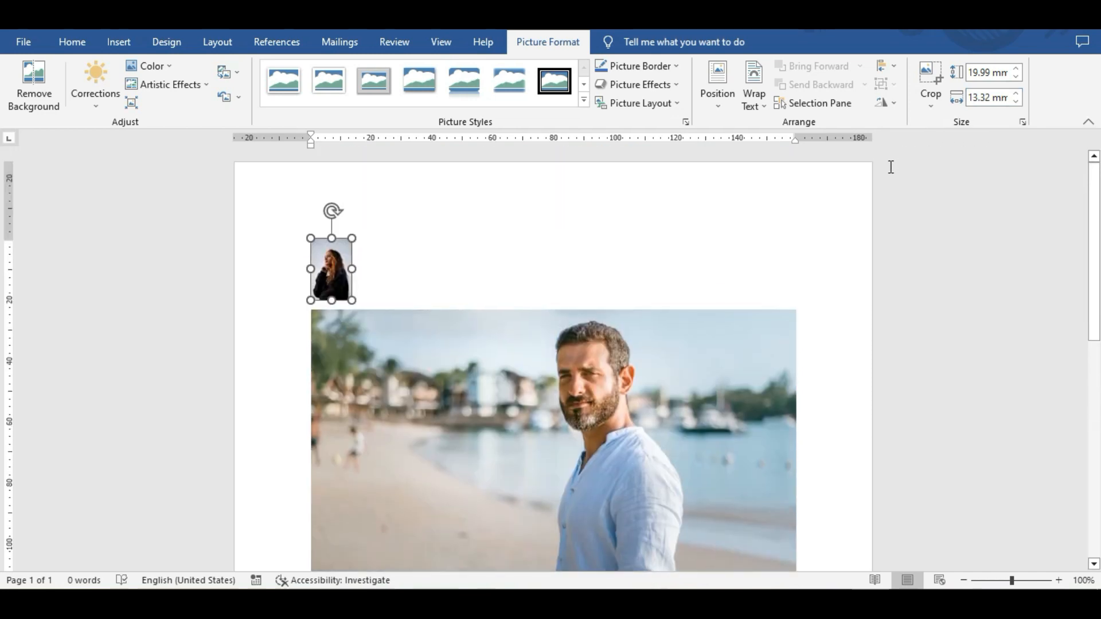
click(493, 257)
click(341, 279)
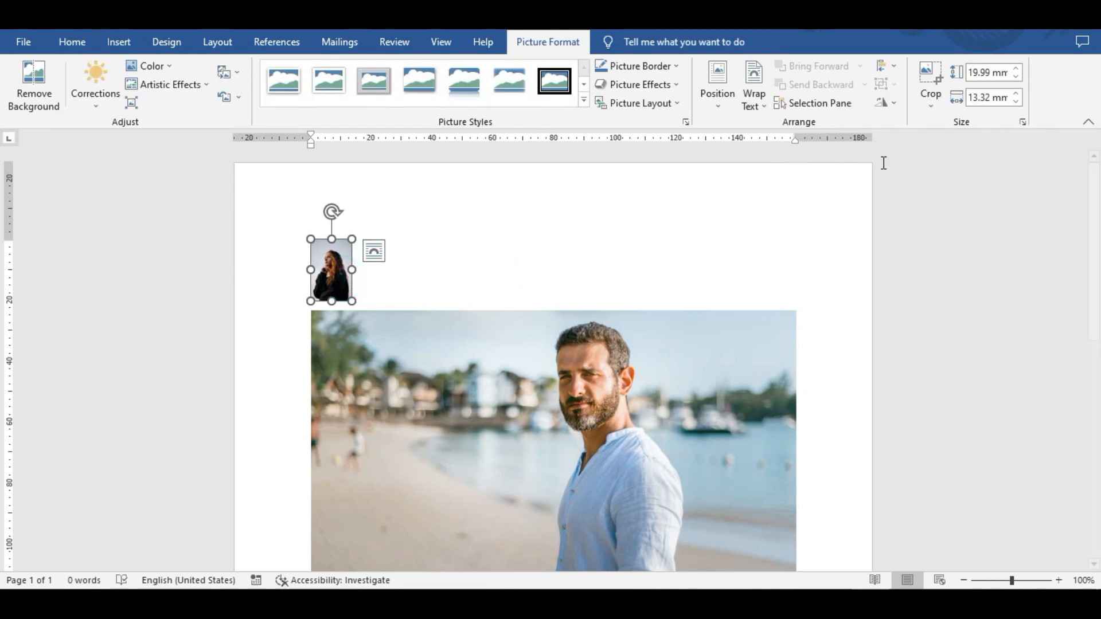
- Undo the height change on the woman's picture and check the restored image
key(F4)
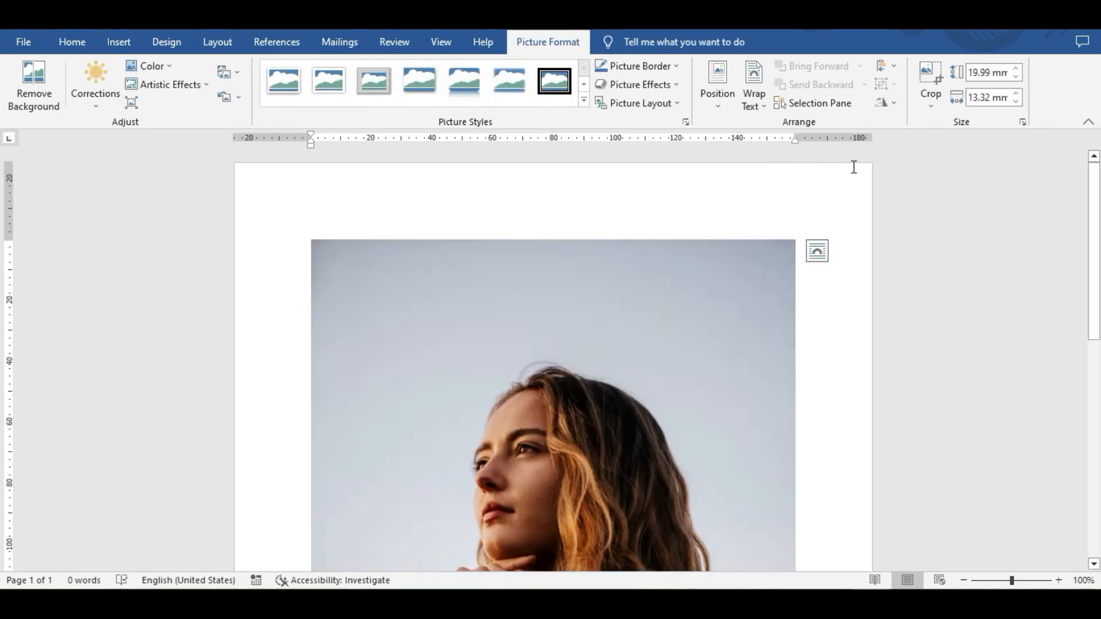
scroll(793, 252, down, 3)
scroll(756, 279, down, 5)
scroll(752, 281, up, 8)
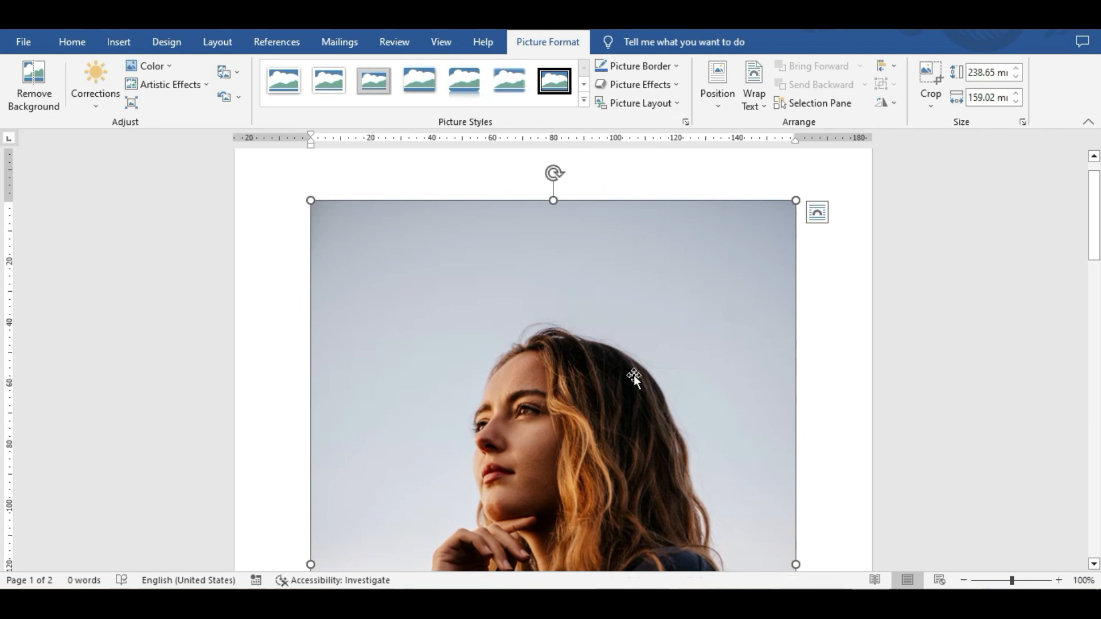
- Crop the empty sky above the woman's head so the picture is about 202 mm high
click(930, 75)
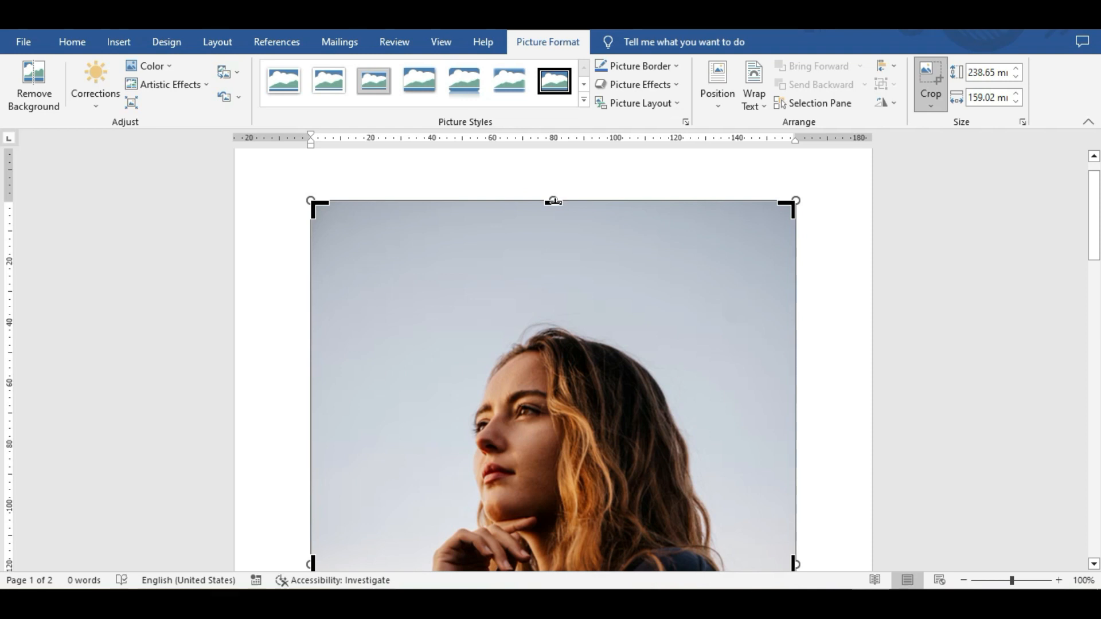
drag(554, 201, 549, 314)
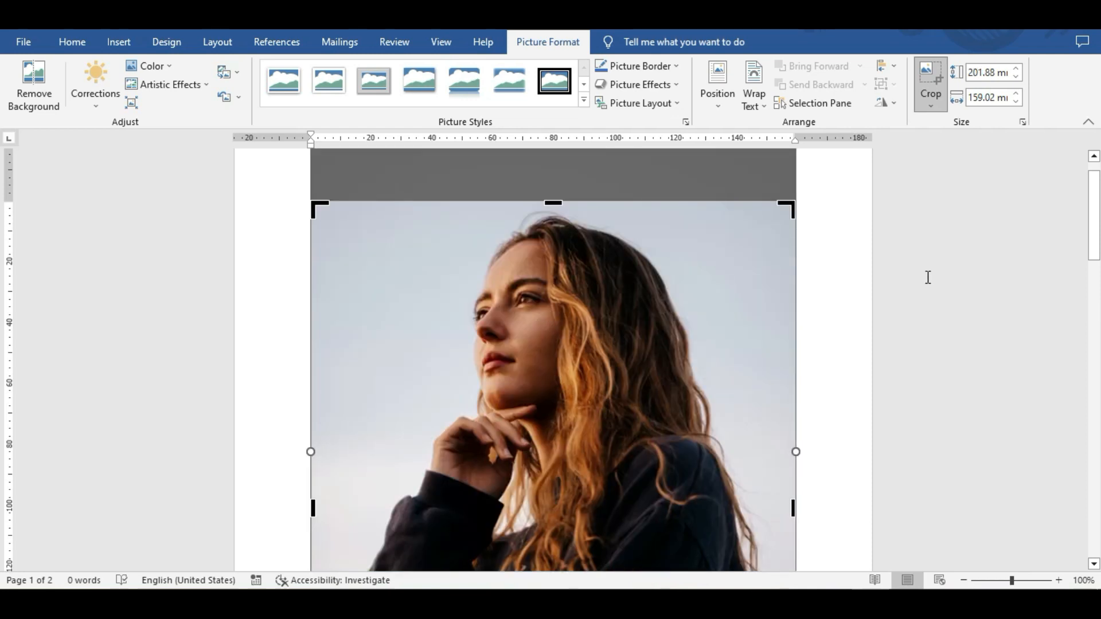
scroll(717, 283, up, 1)
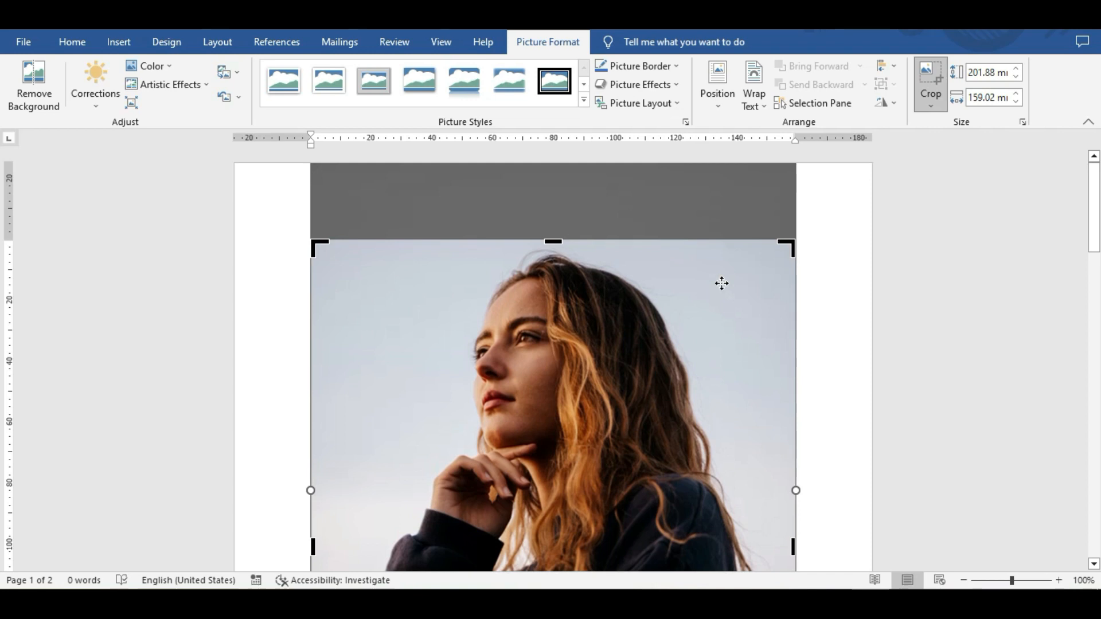
click(927, 325)
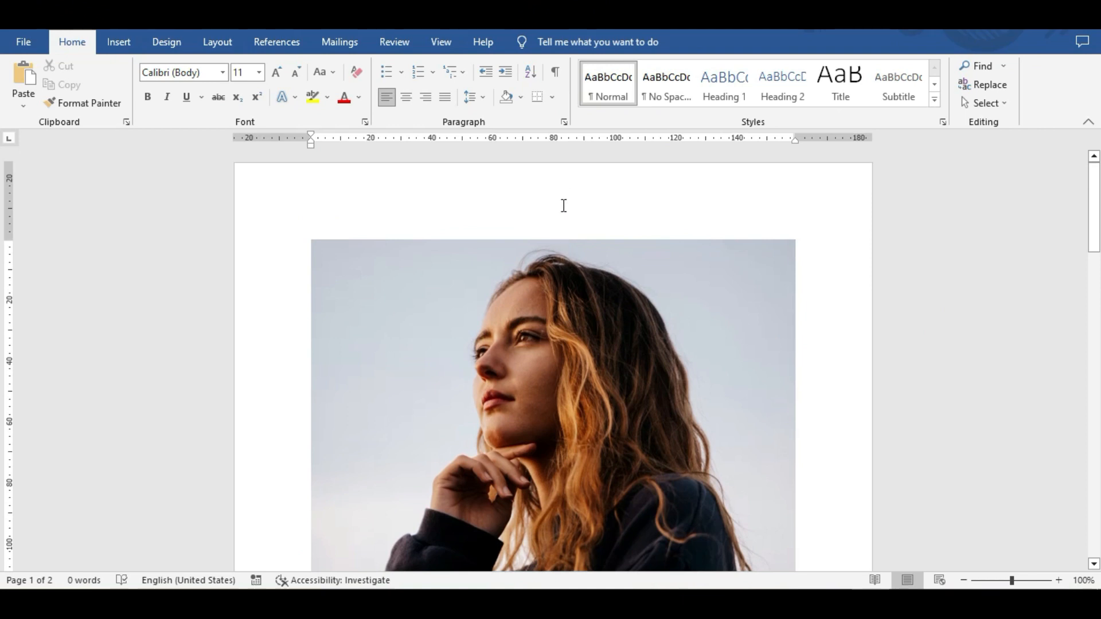
- Apply the Brightness +40%, Contrast -40% correction to the cropped picture and view the whole image at 60% zoom
click(597, 298)
click(539, 44)
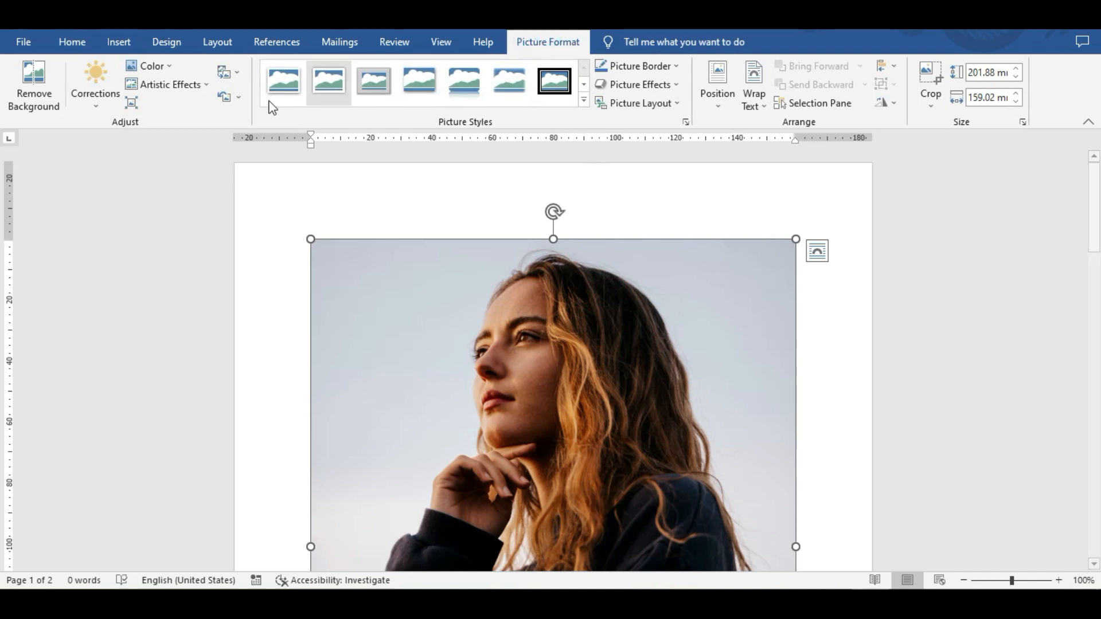
click(93, 106)
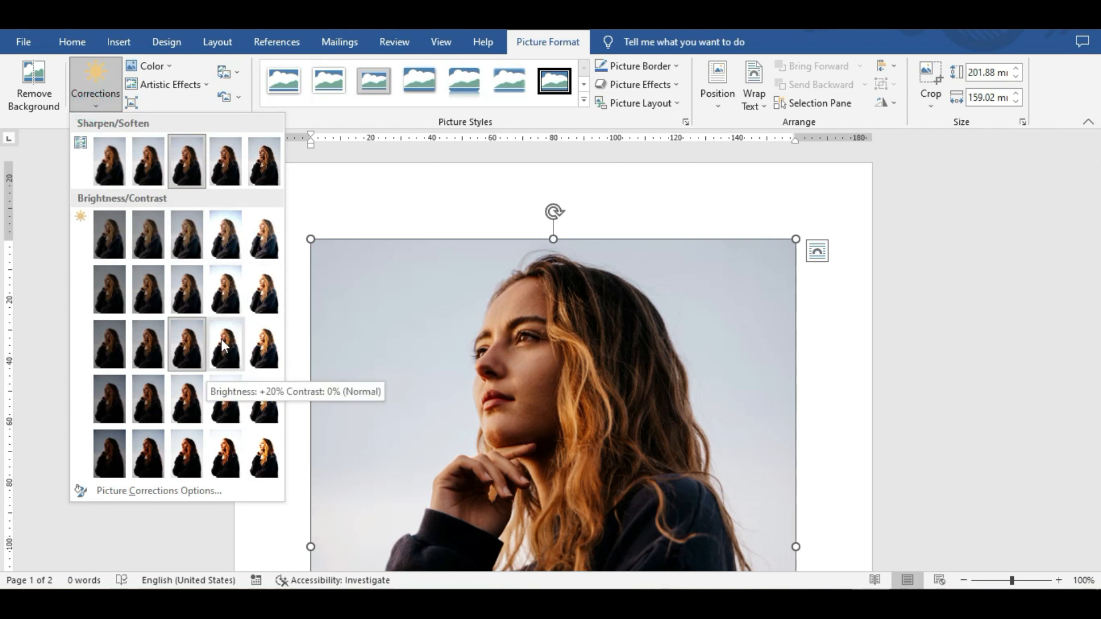
click(98, 94)
click(98, 95)
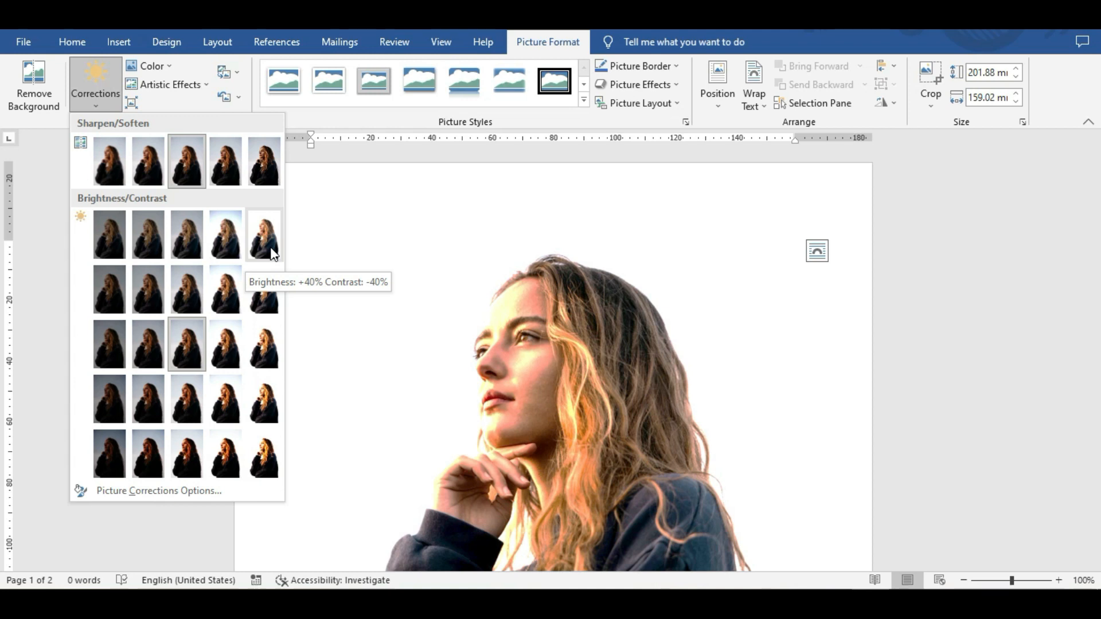
click(272, 254)
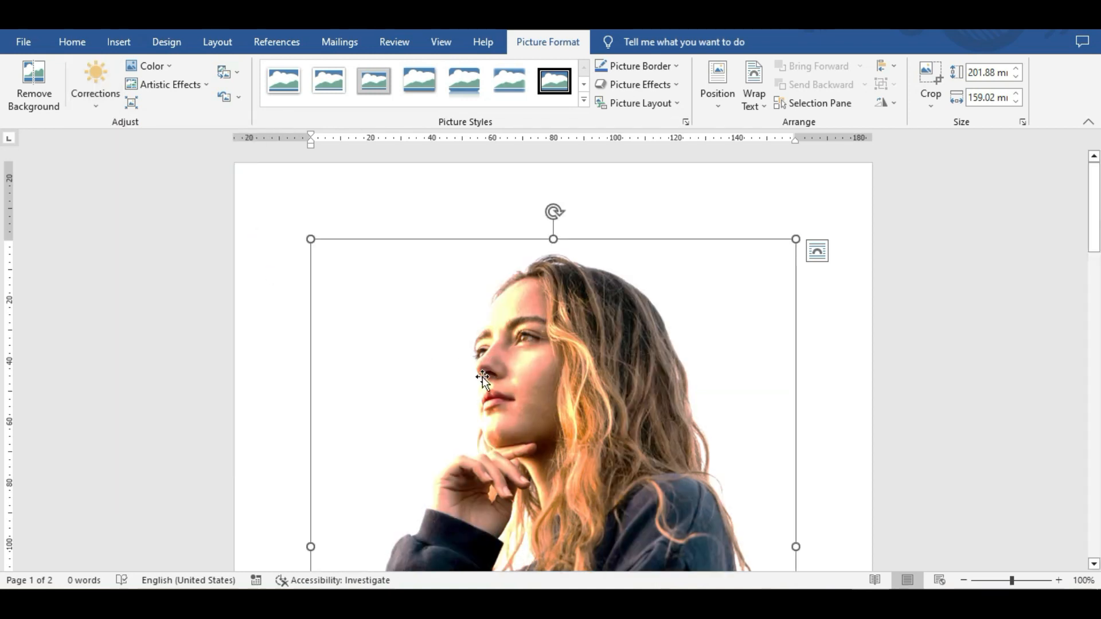
scroll(415, 330, down, 3)
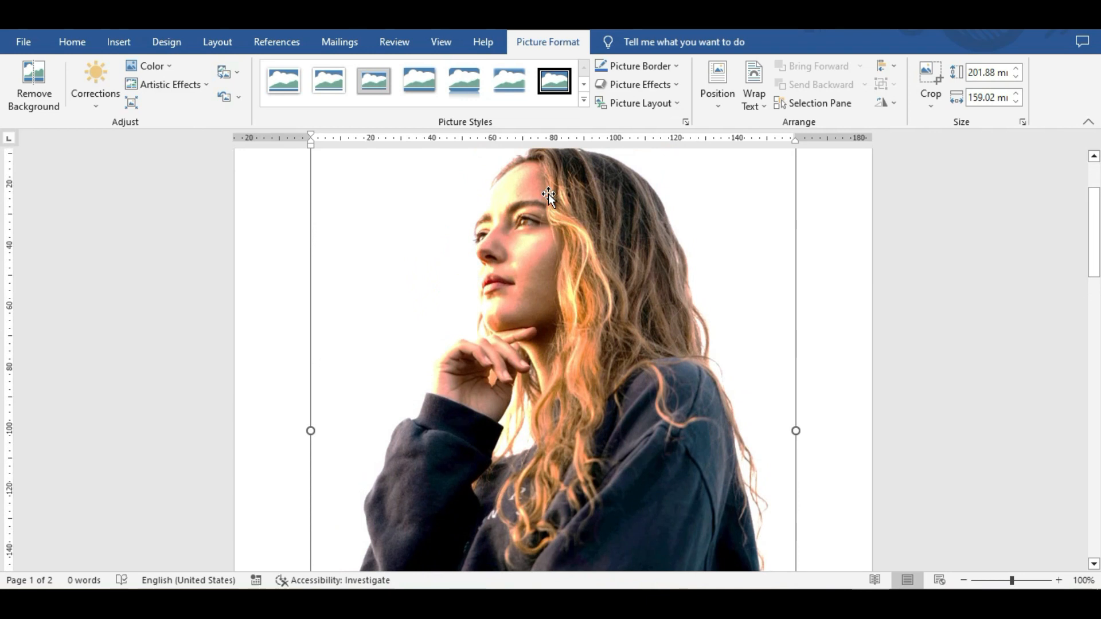
scroll(542, 195, down, 5)
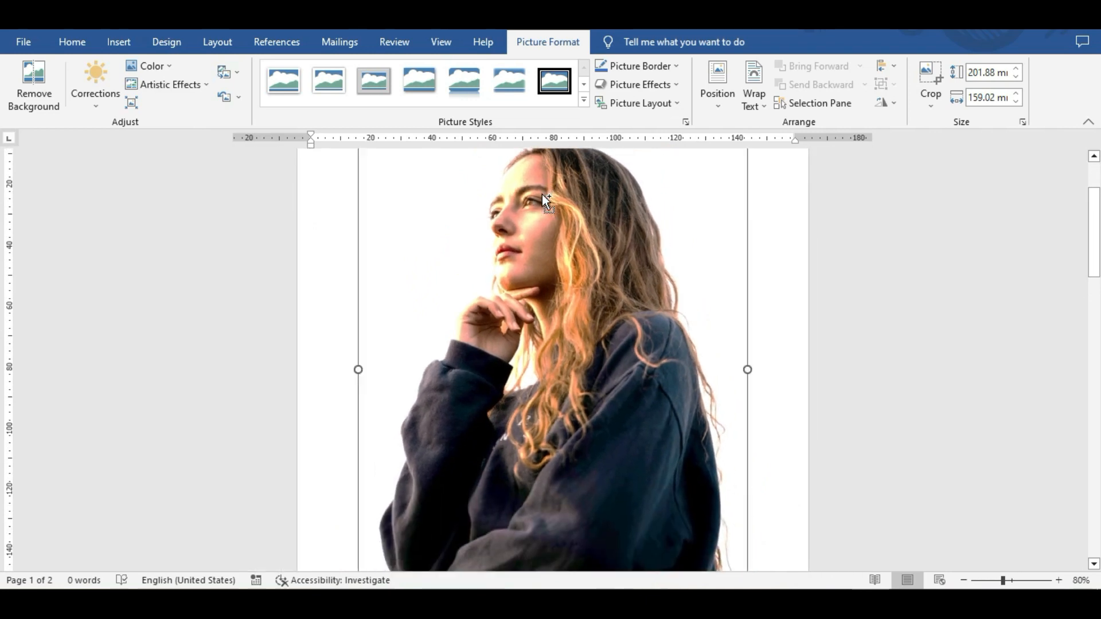
scroll(543, 194, up, 1)
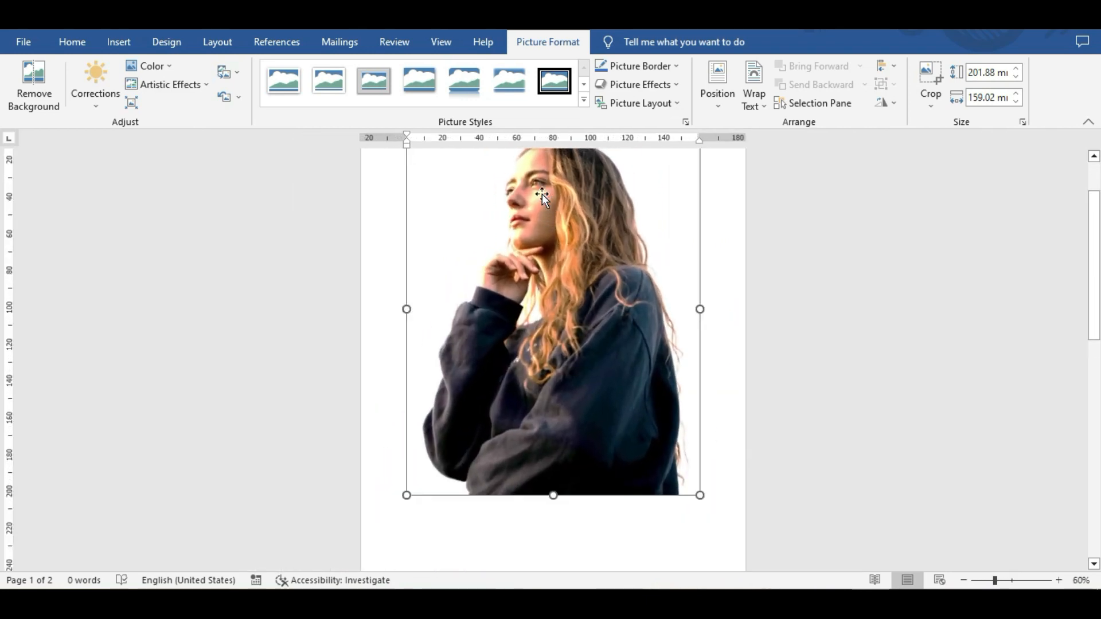
scroll(542, 194, up, 2)
scroll(542, 194, down, 1)
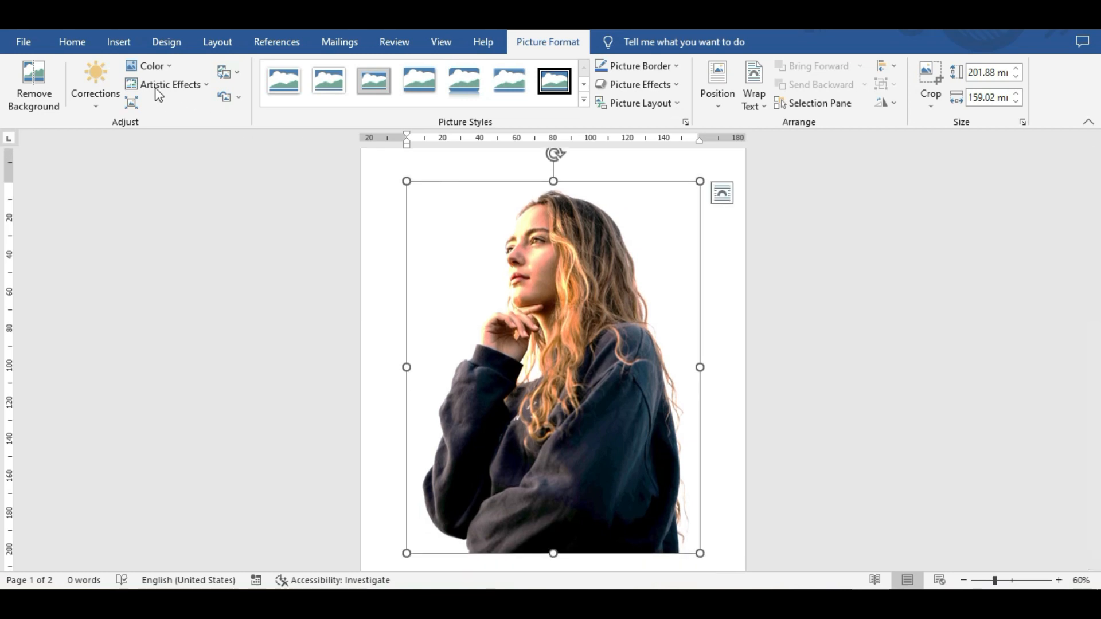
- Try the brightest, highest-contrast correction preset on the picture, and restore Brightness 0%, Contrast 0%
click(92, 86)
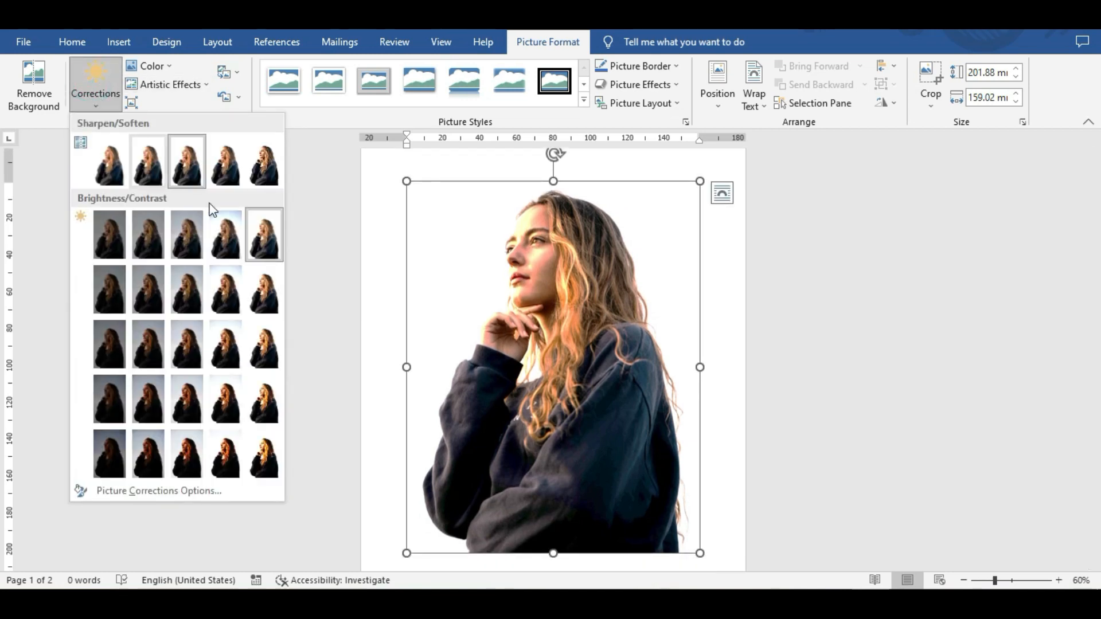
click(259, 451)
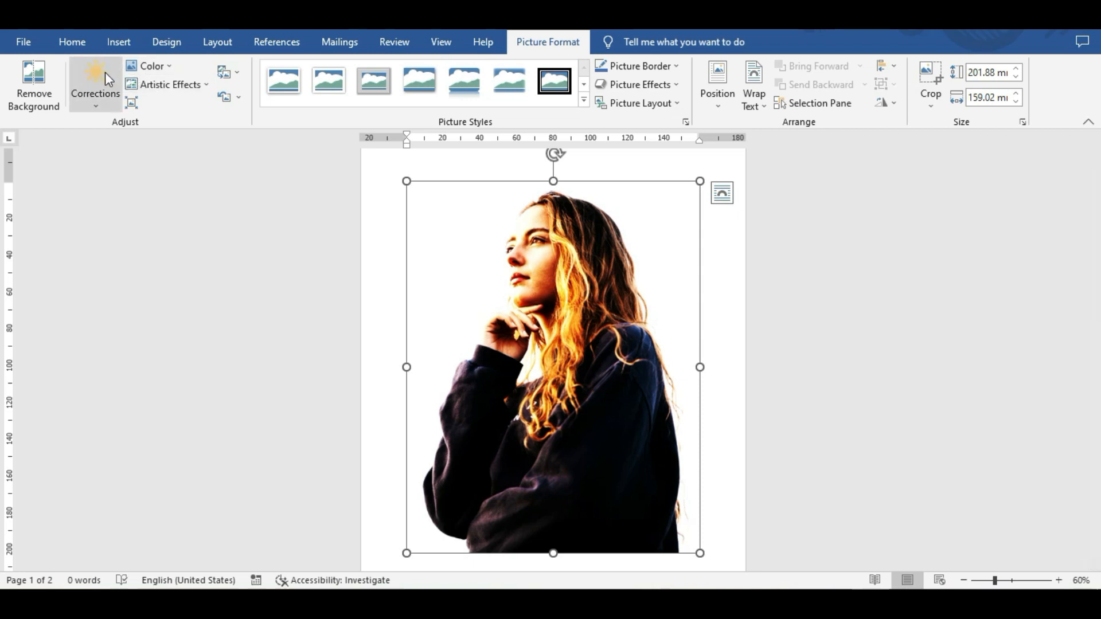
click(98, 87)
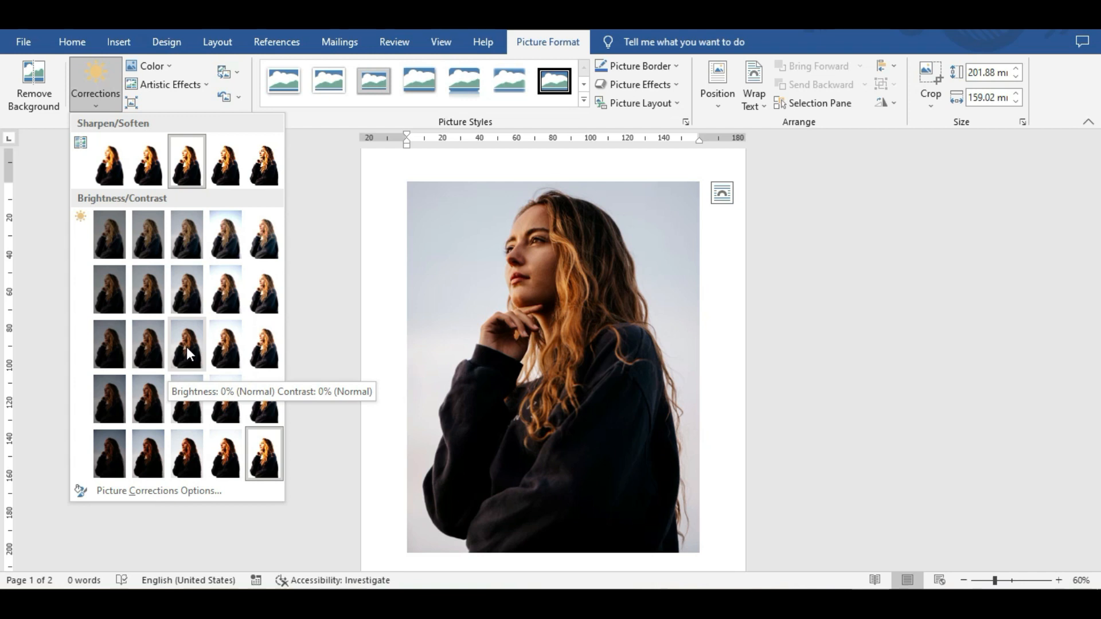
click(187, 347)
- Preview the color saturation, tone, recolor and artistic effect presets for the picture without applying any
click(152, 66)
click(152, 66)
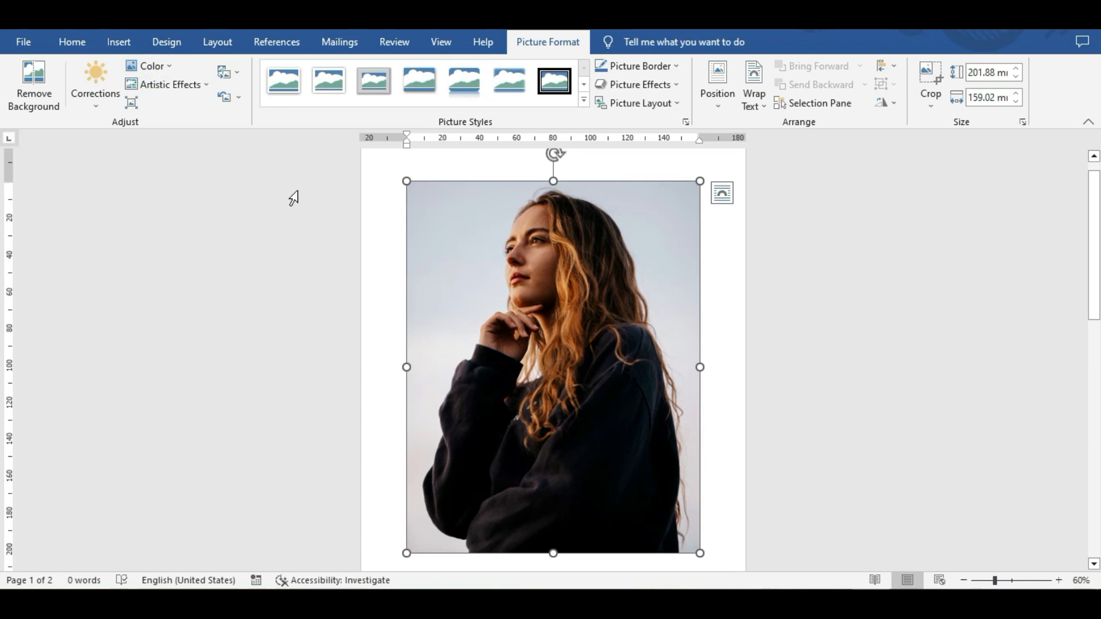
click(164, 66)
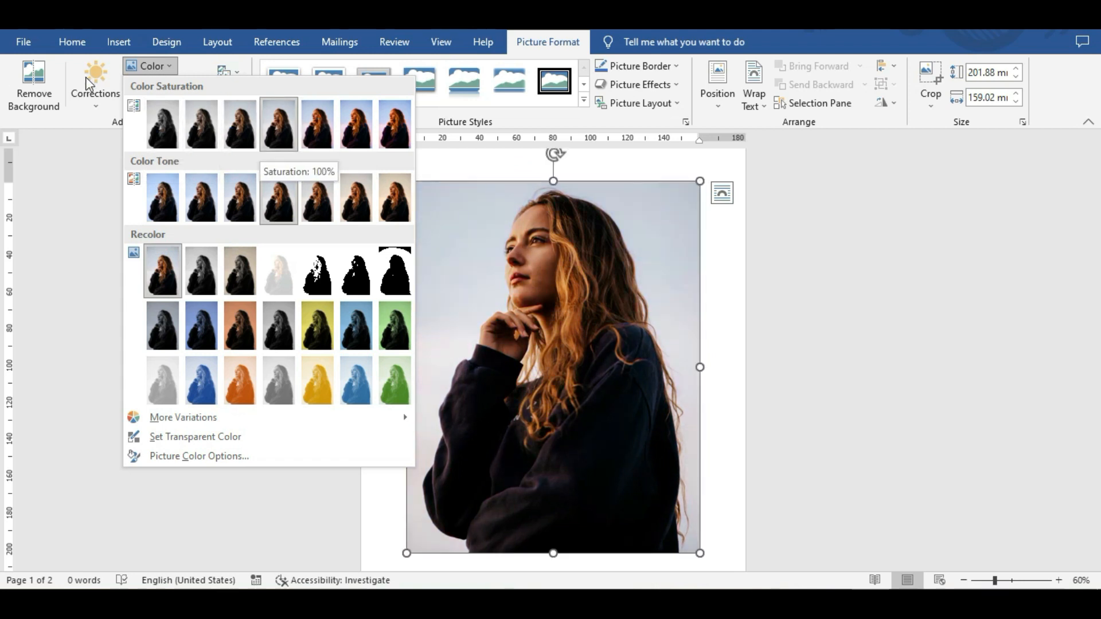
click(147, 66)
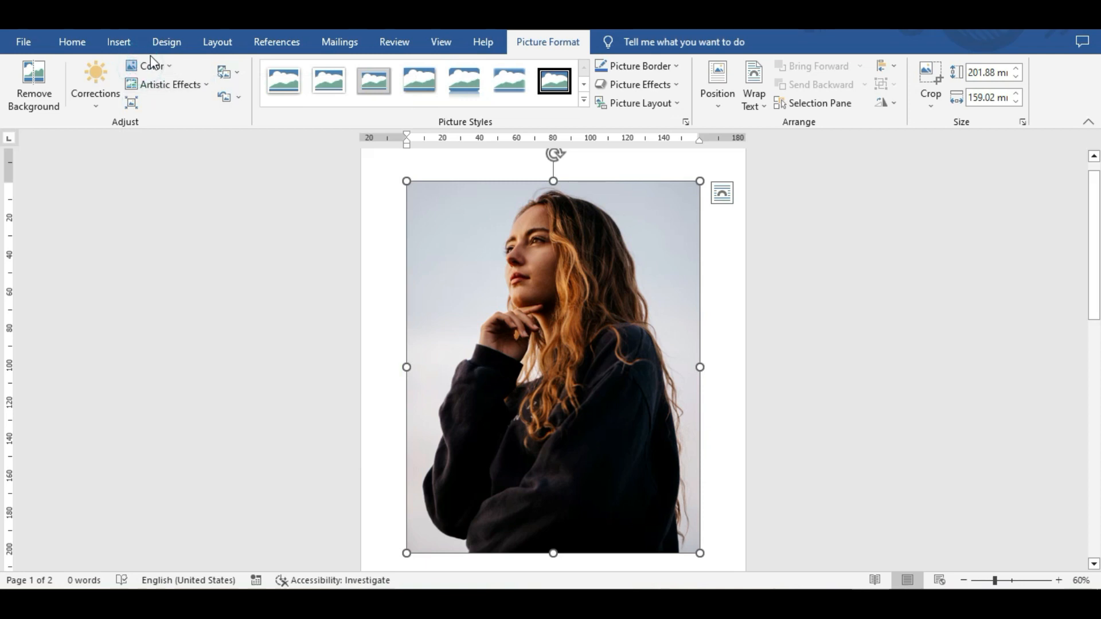
click(182, 85)
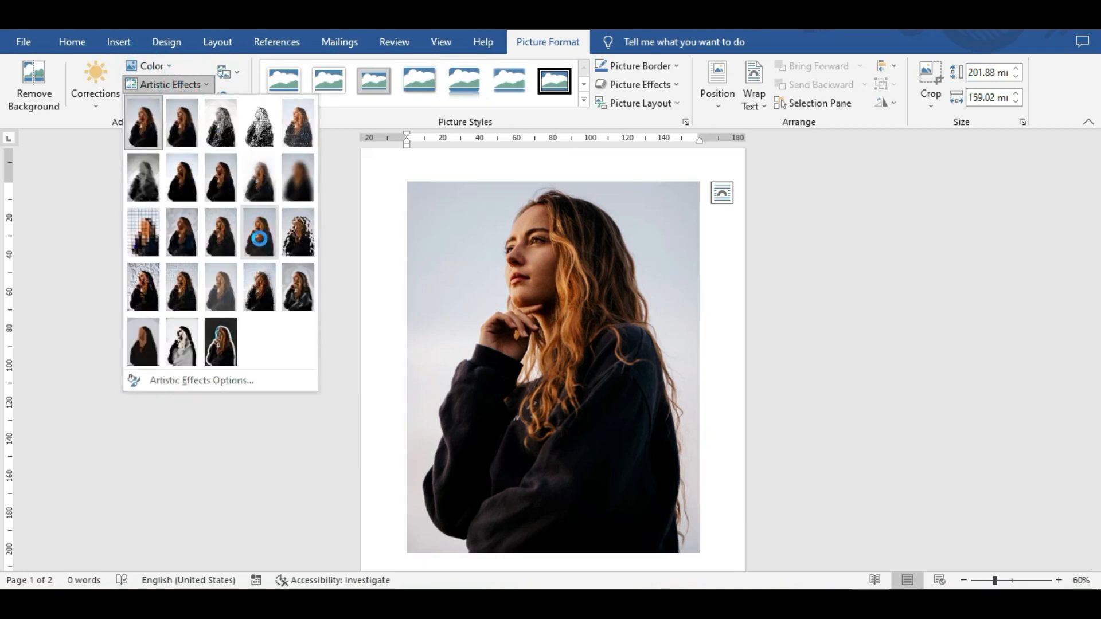
click(57, 261)
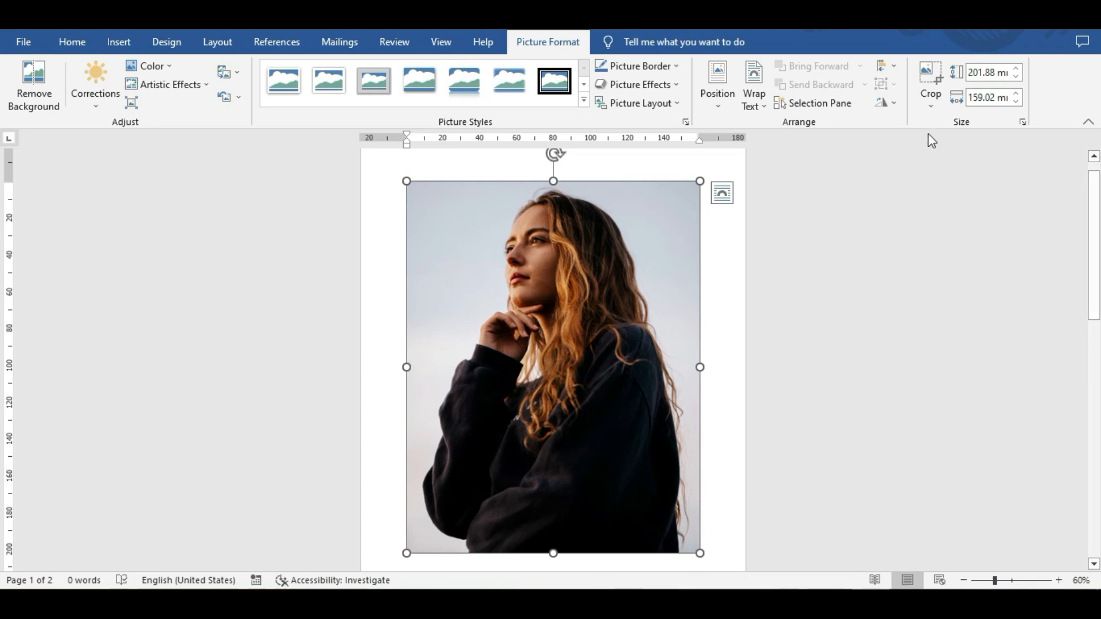
- Flip the woman's picture horizontally and rotate it right 90°
click(894, 109)
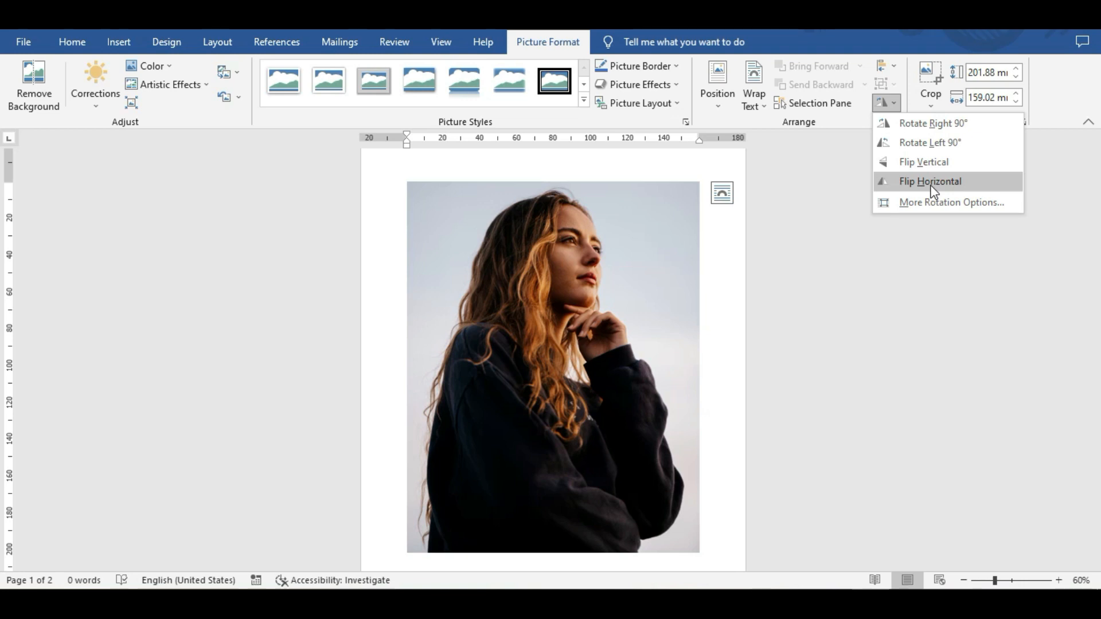
click(930, 182)
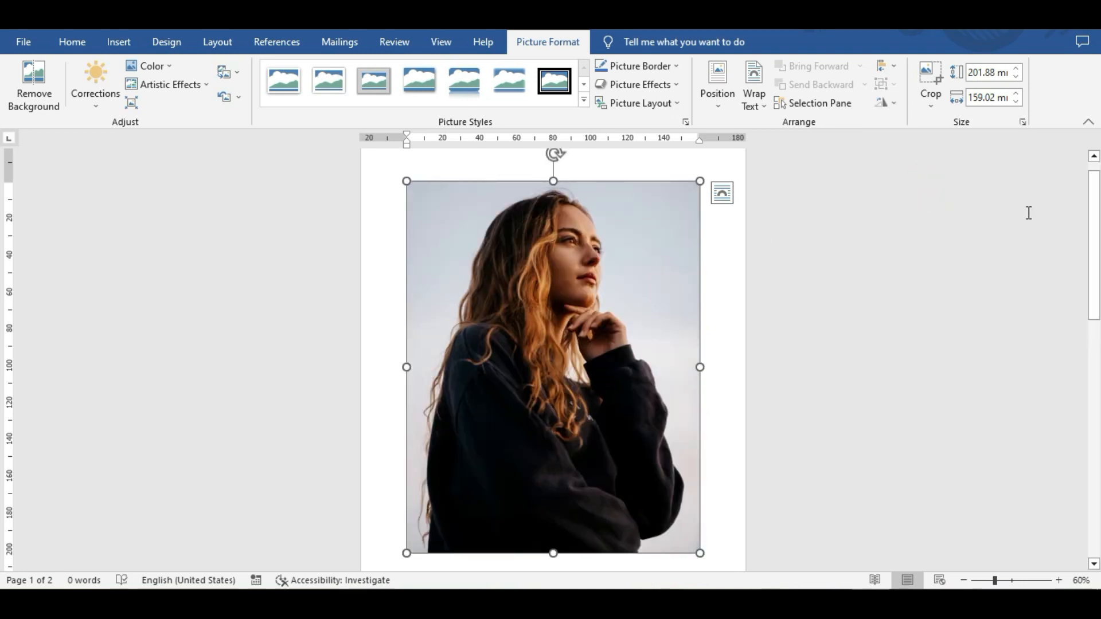
click(882, 108)
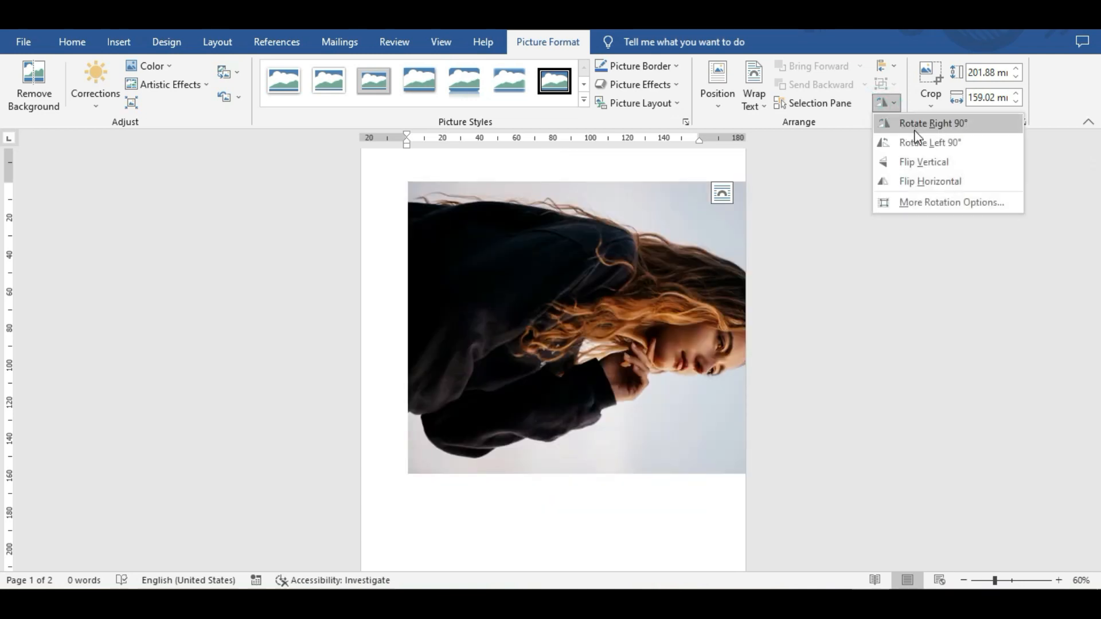
click(967, 127)
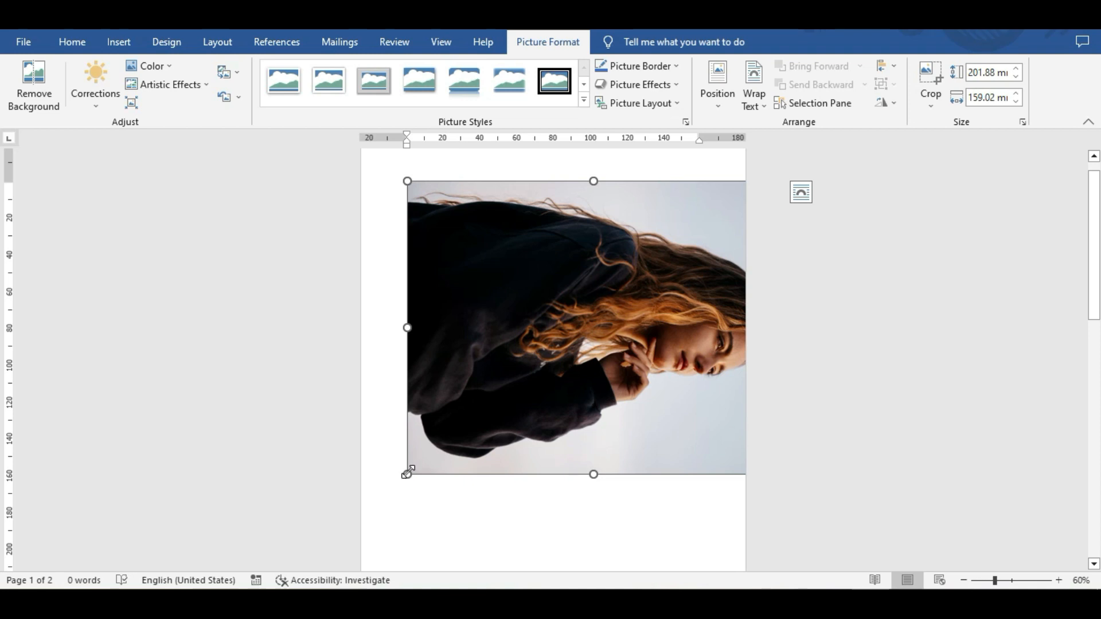
- Shrink the rotated woman's picture proportionally to about 172 mm height by 135.5 mm width in the size settings
drag(407, 473, 459, 422)
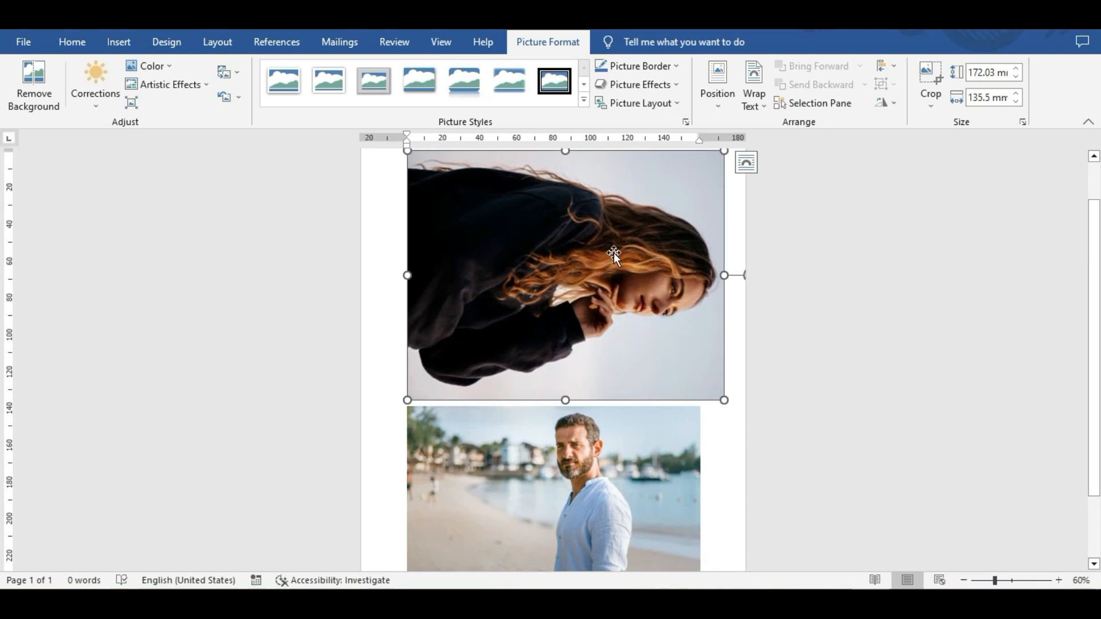
scroll(626, 277, down, 3)
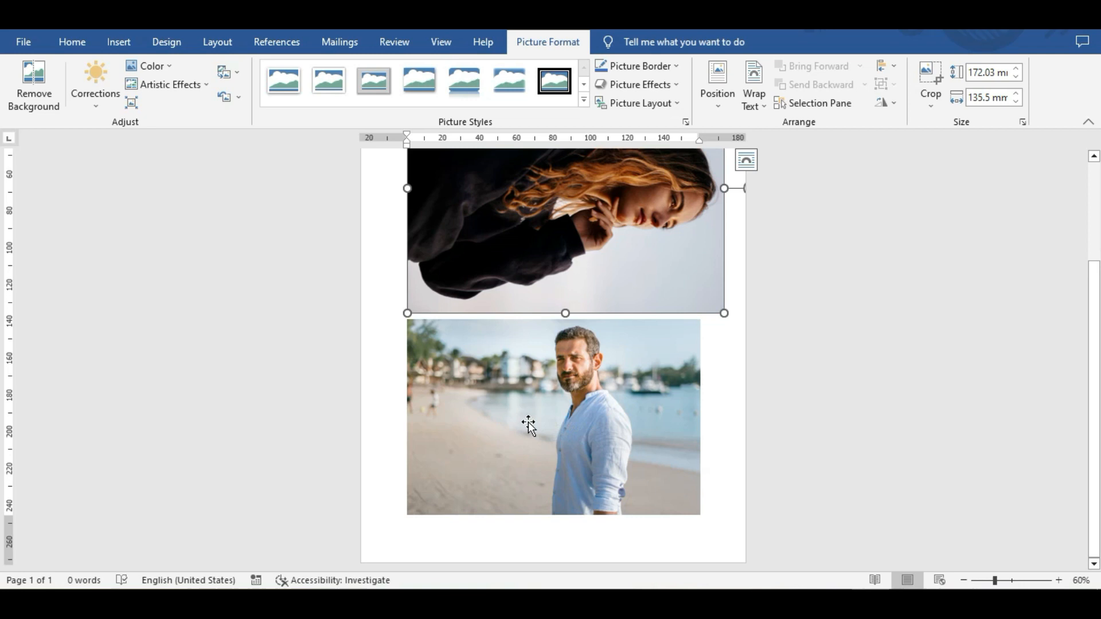
scroll(528, 425, up, 3)
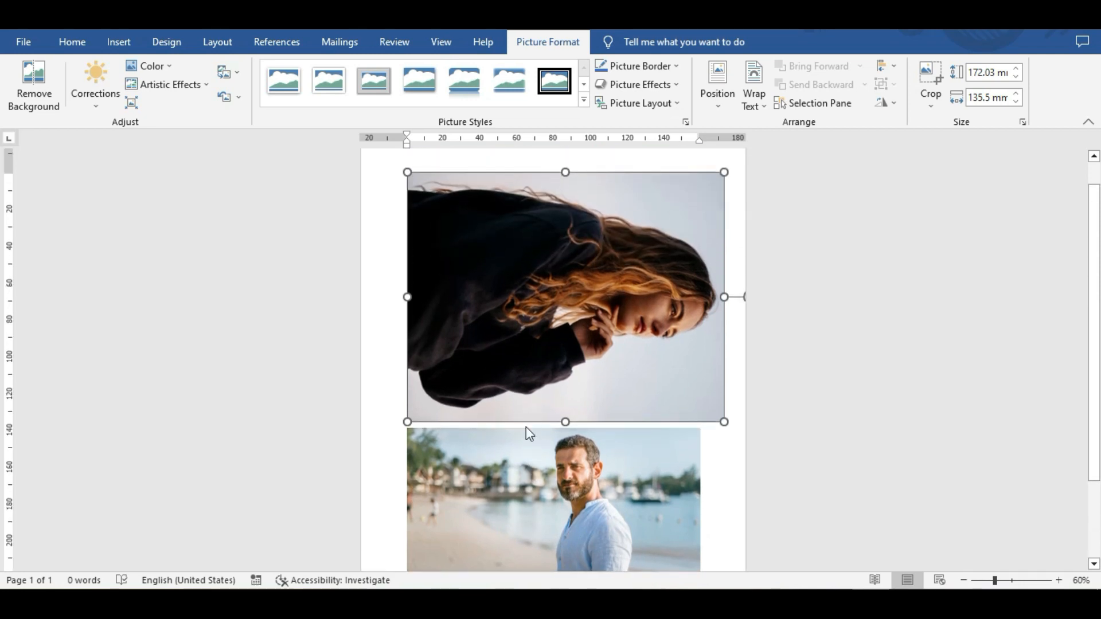
- Start background removal on the woman's picture and extend the selection frame on all four sides to enclose her whole figure
click(34, 101)
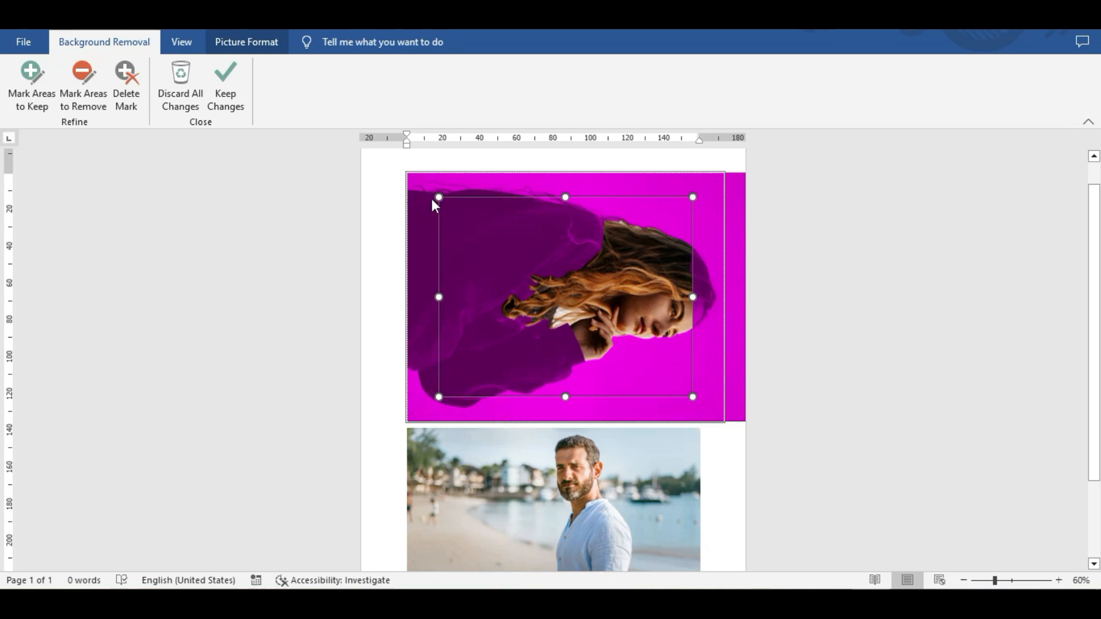
drag(696, 296, 720, 294)
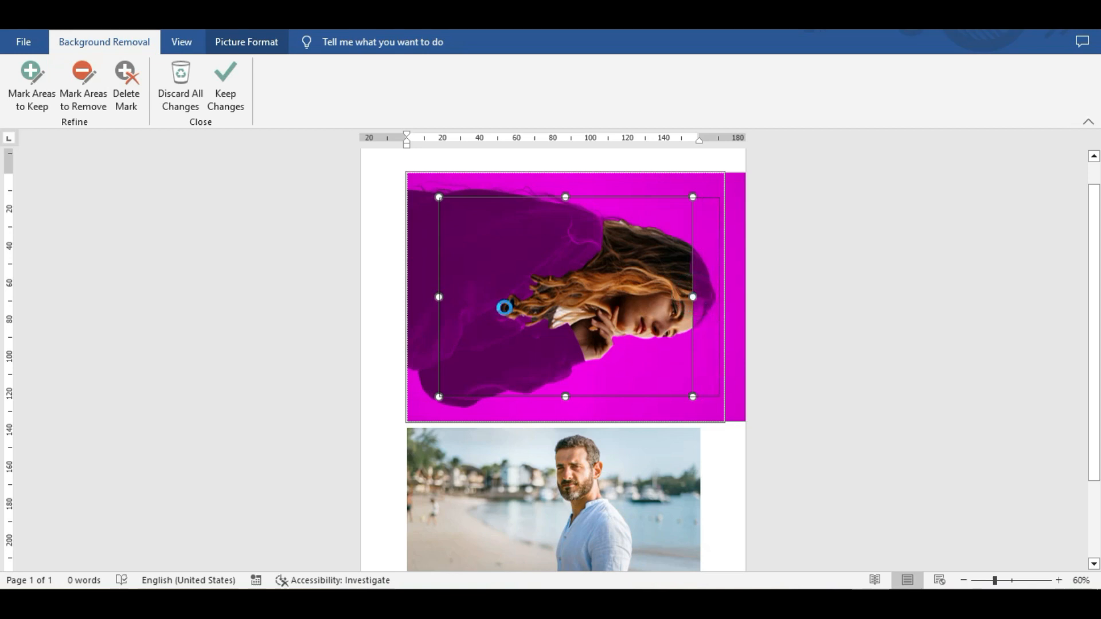
drag(441, 297, 398, 296)
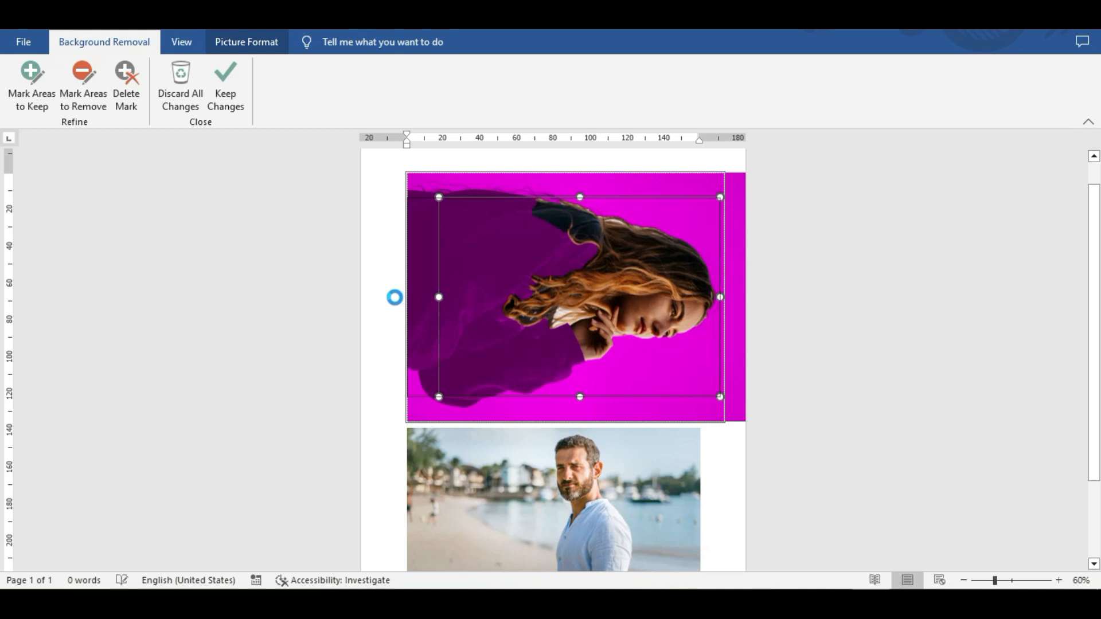
drag(564, 393, 564, 414)
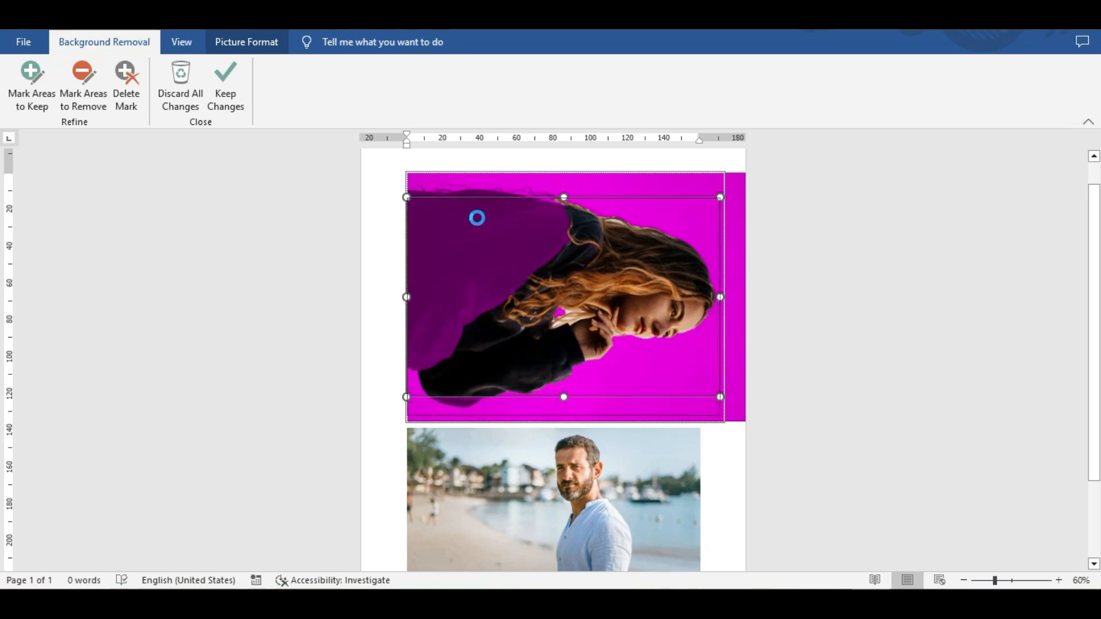
drag(564, 198, 565, 182)
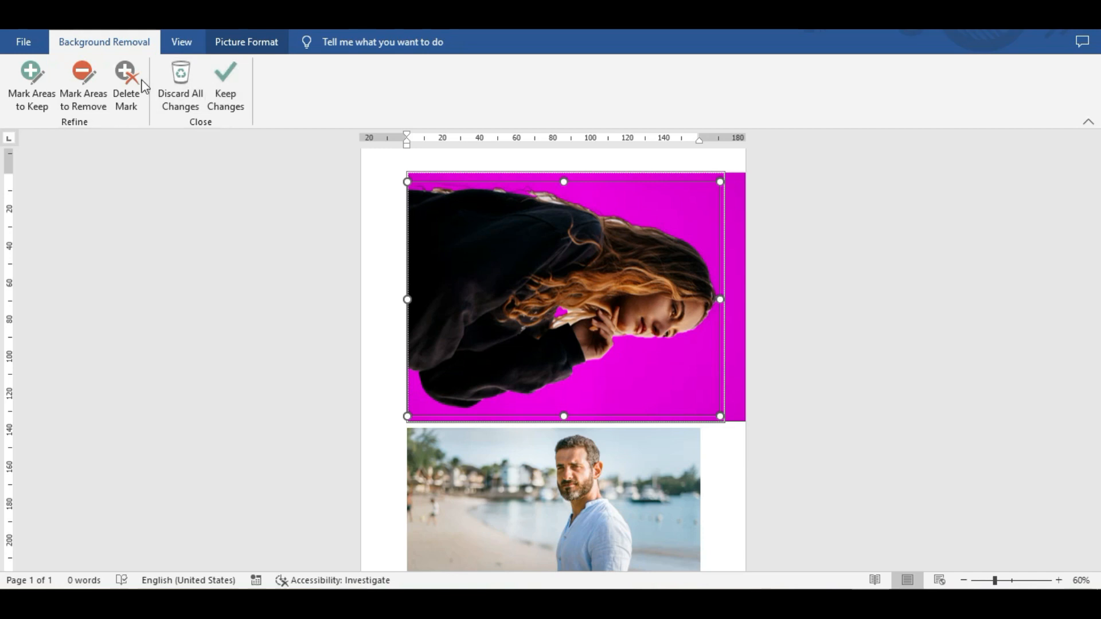
- Mark the leftover background along the woman's back, the gap by her neck and a strip across her shoulder for removal
click(83, 86)
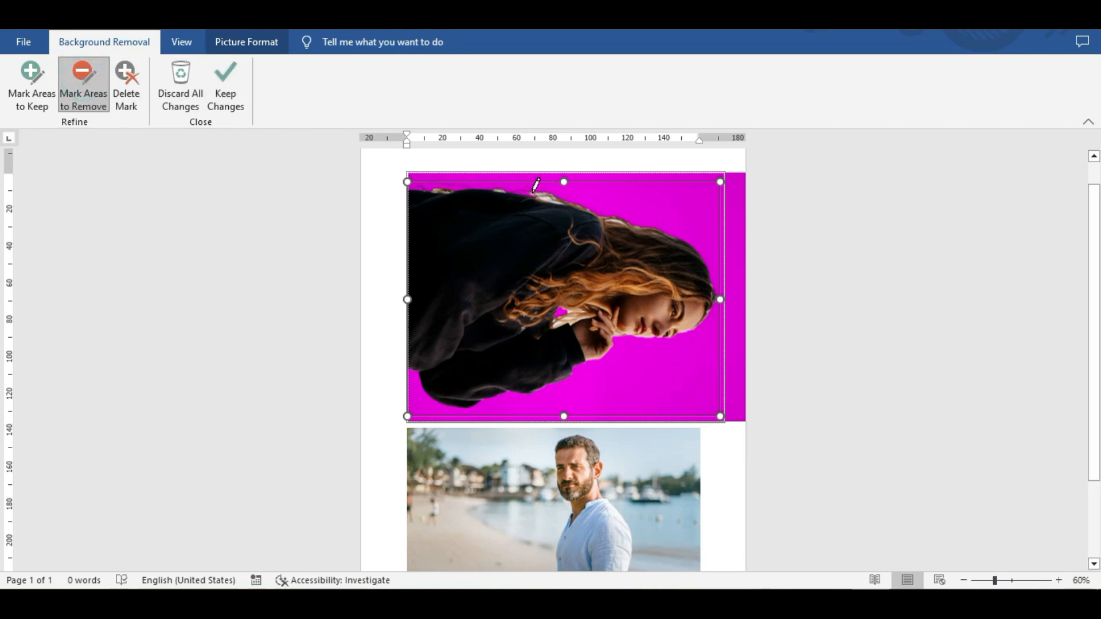
click(537, 193)
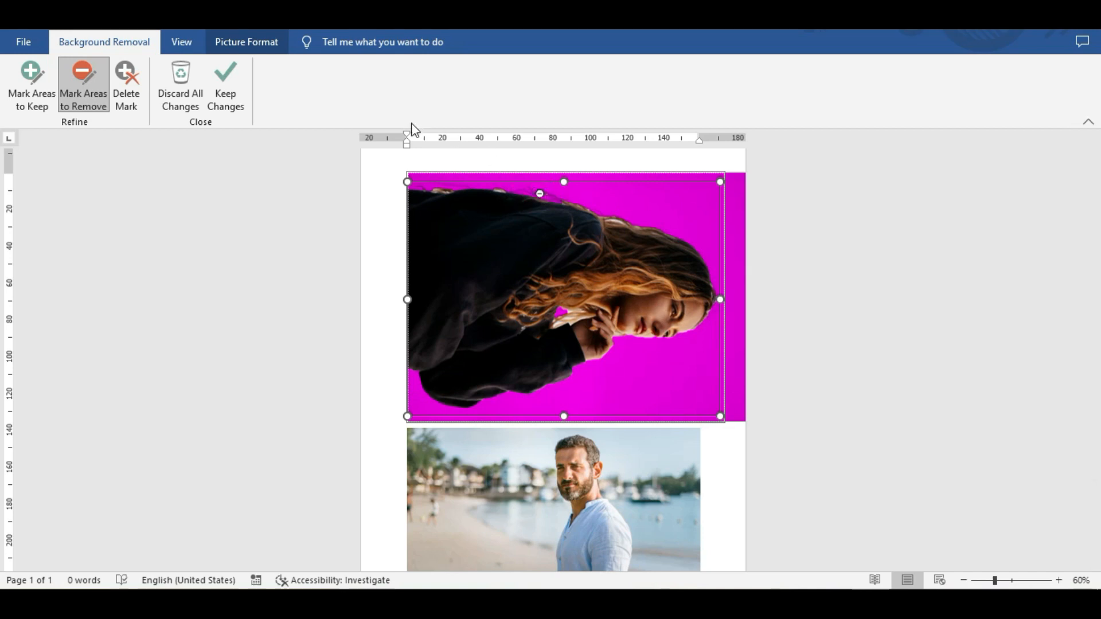
click(502, 190)
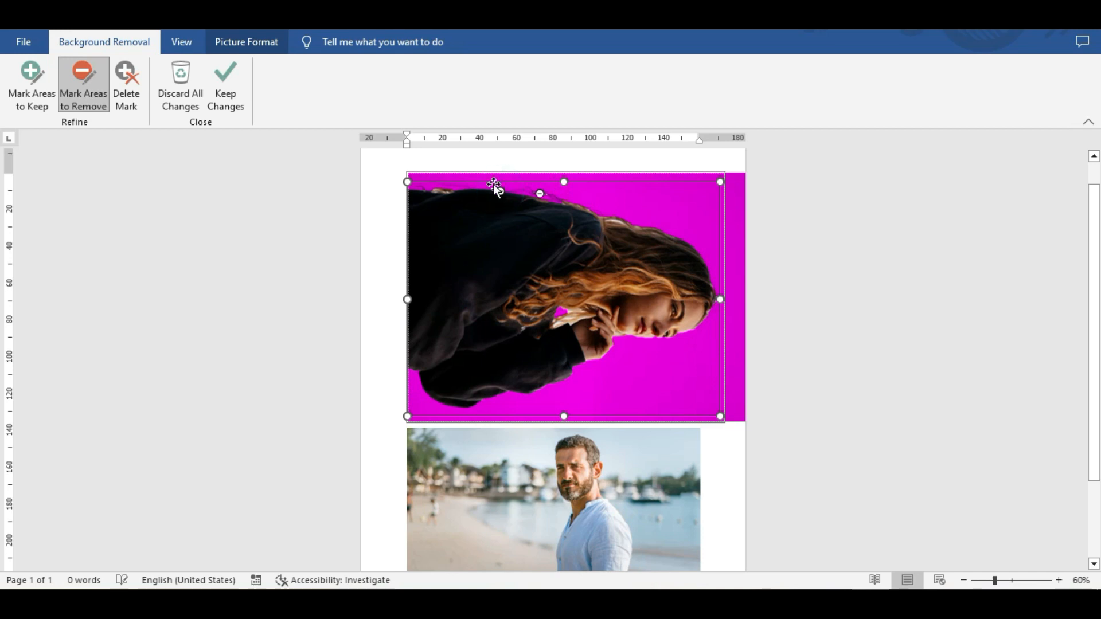
drag(434, 188, 443, 190)
click(445, 190)
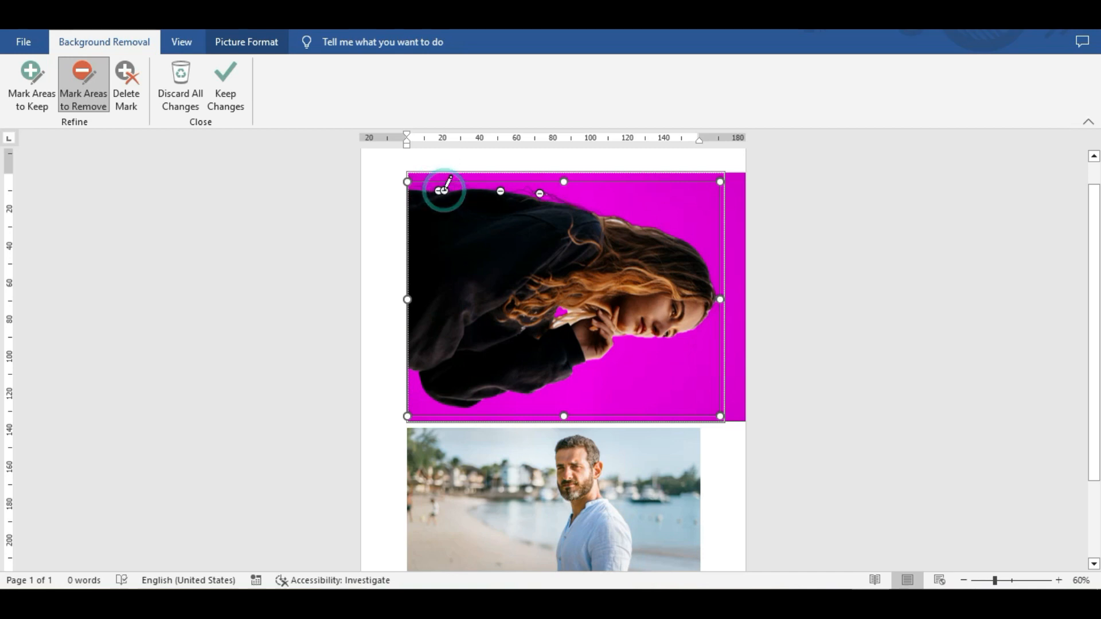
click(568, 314)
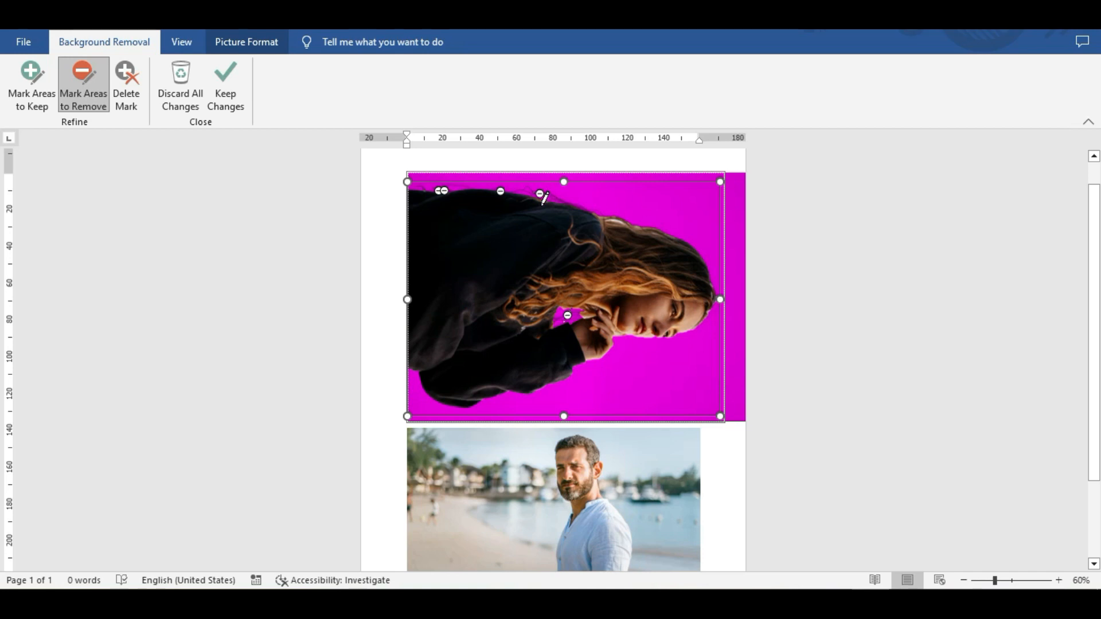
drag(542, 204, 586, 226)
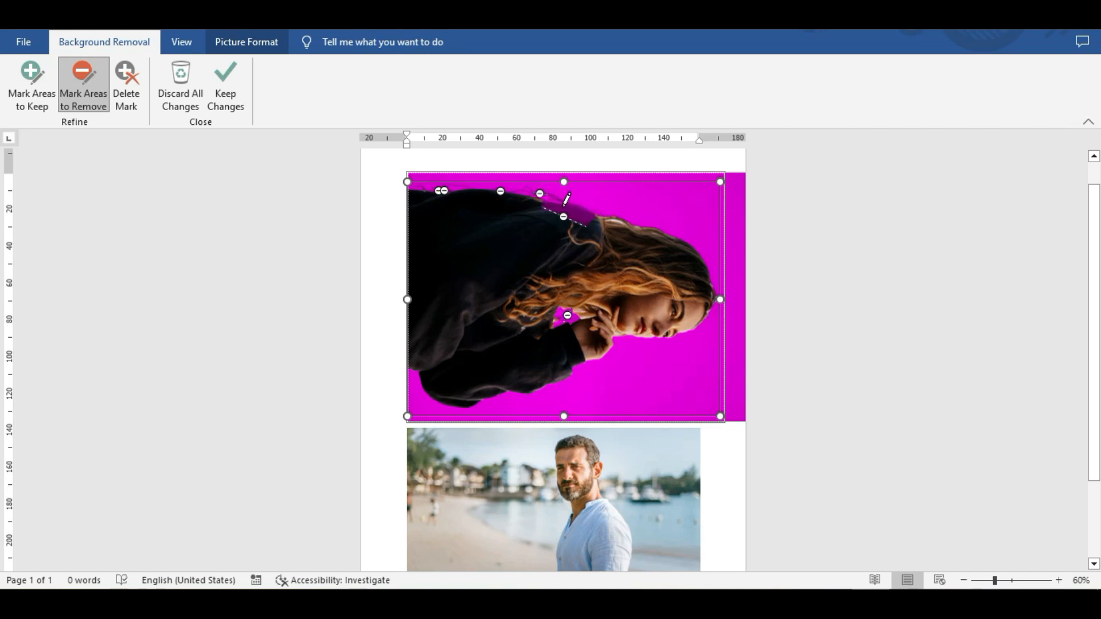
- Mark the woman's shoulder edge beside her hair as an area to keep, and apply the background removal
click(32, 106)
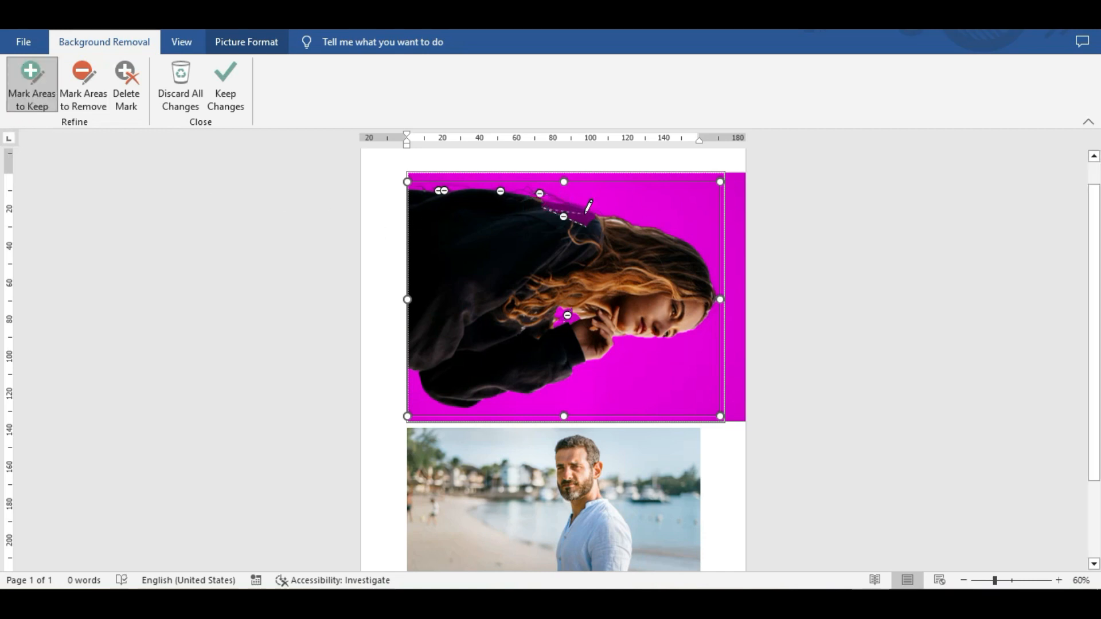
drag(595, 216, 591, 218)
click(231, 78)
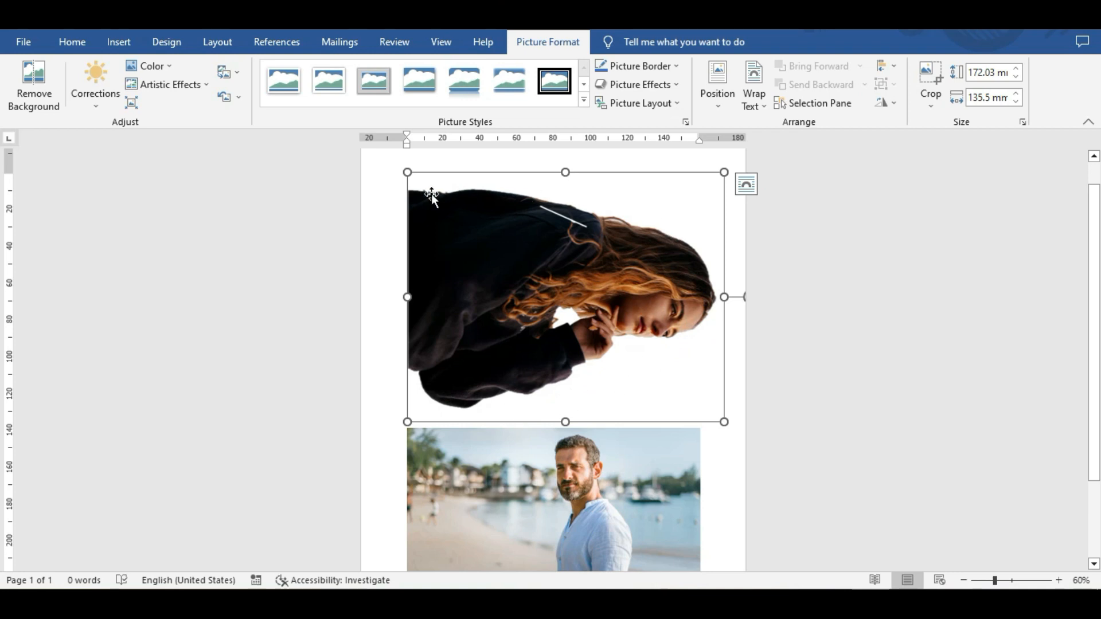
click(653, 208)
- Remove the background from the beach picture, fitting the selection frame around the man from head to picture bottom, and keep the changes
scroll(554, 211, down, 3)
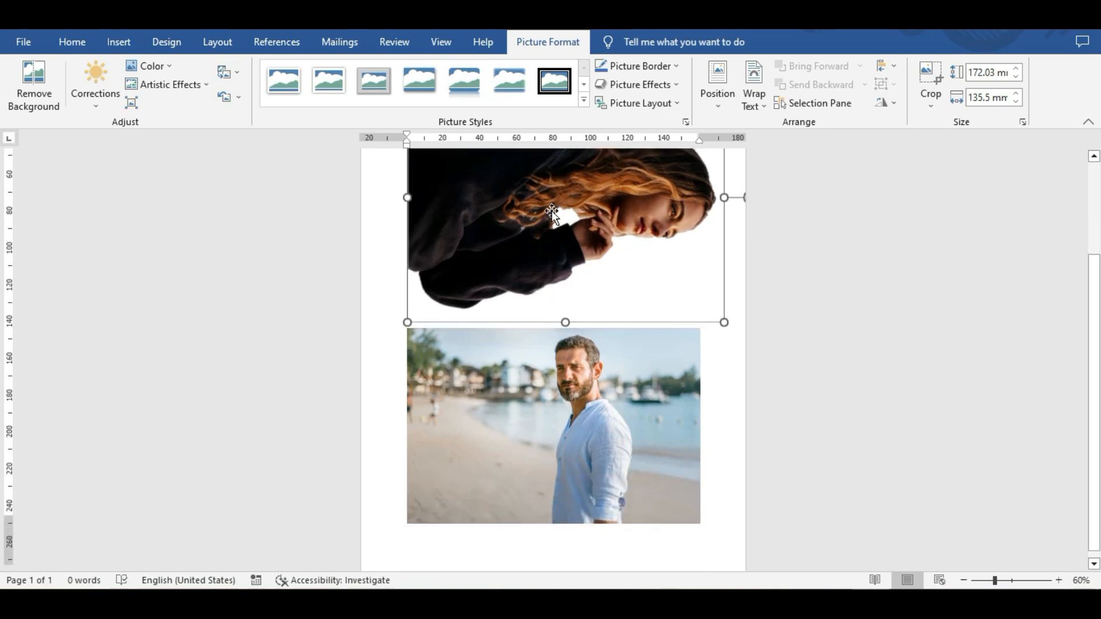
click(535, 404)
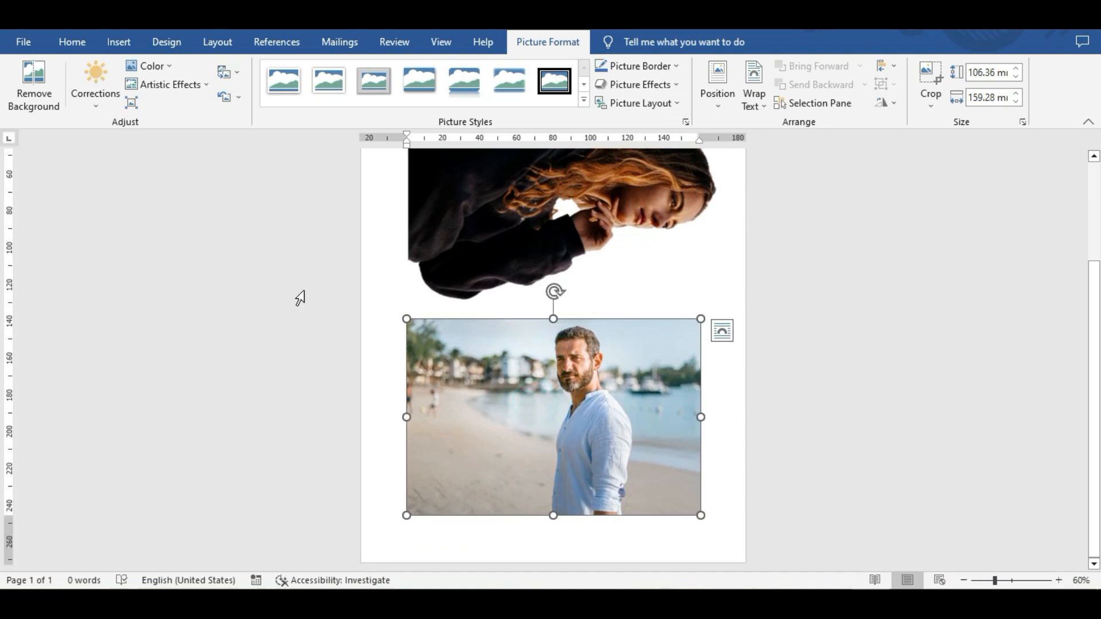
click(36, 92)
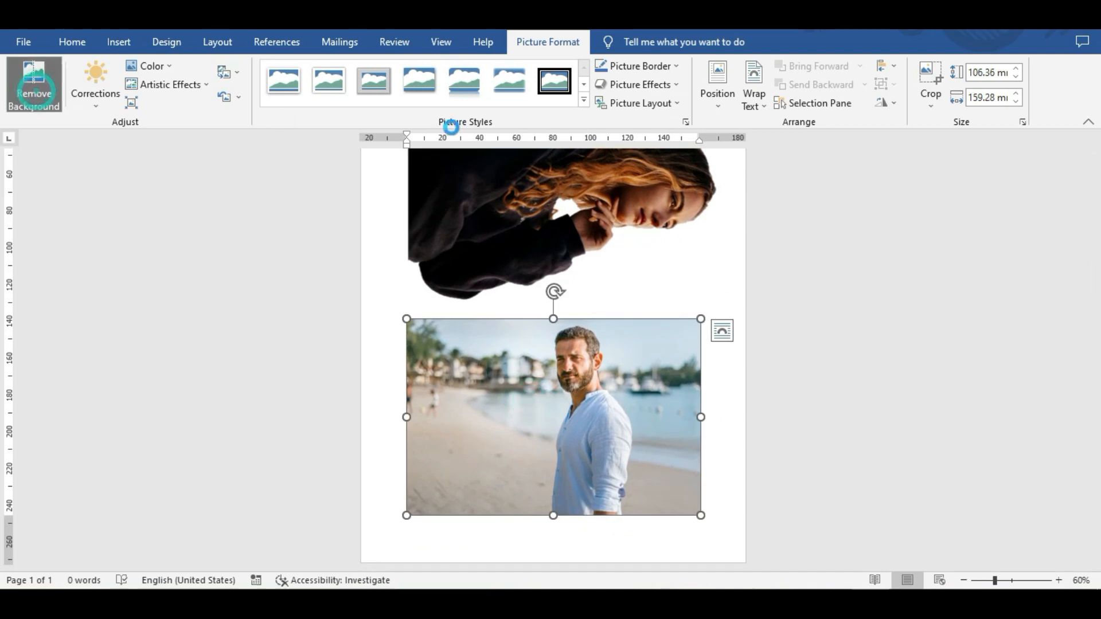
drag(554, 338, 553, 324)
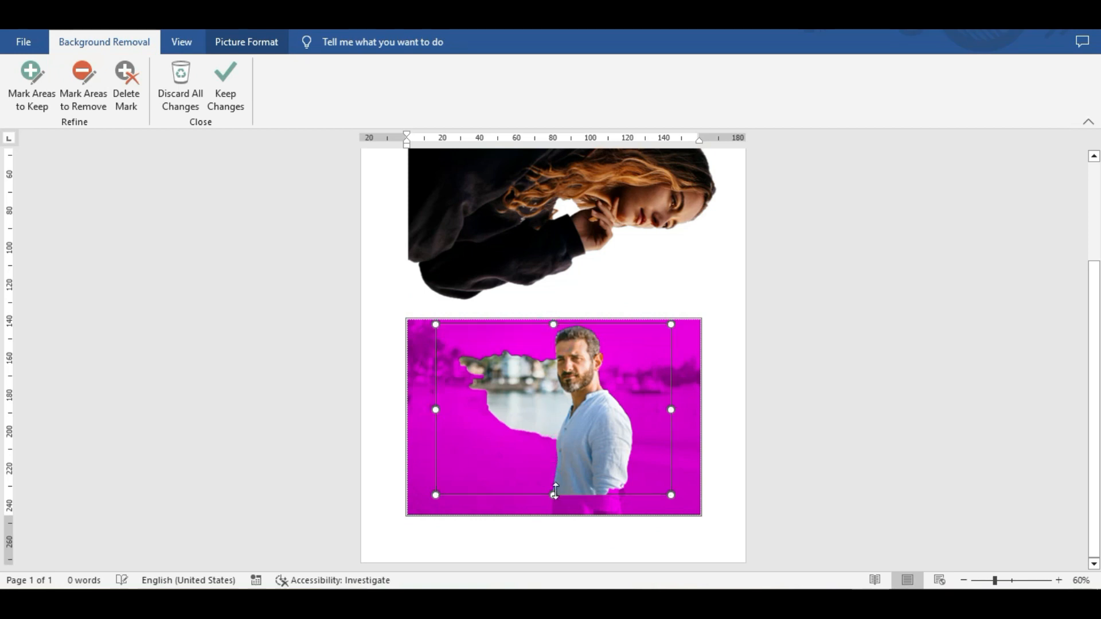
drag(555, 494, 551, 519)
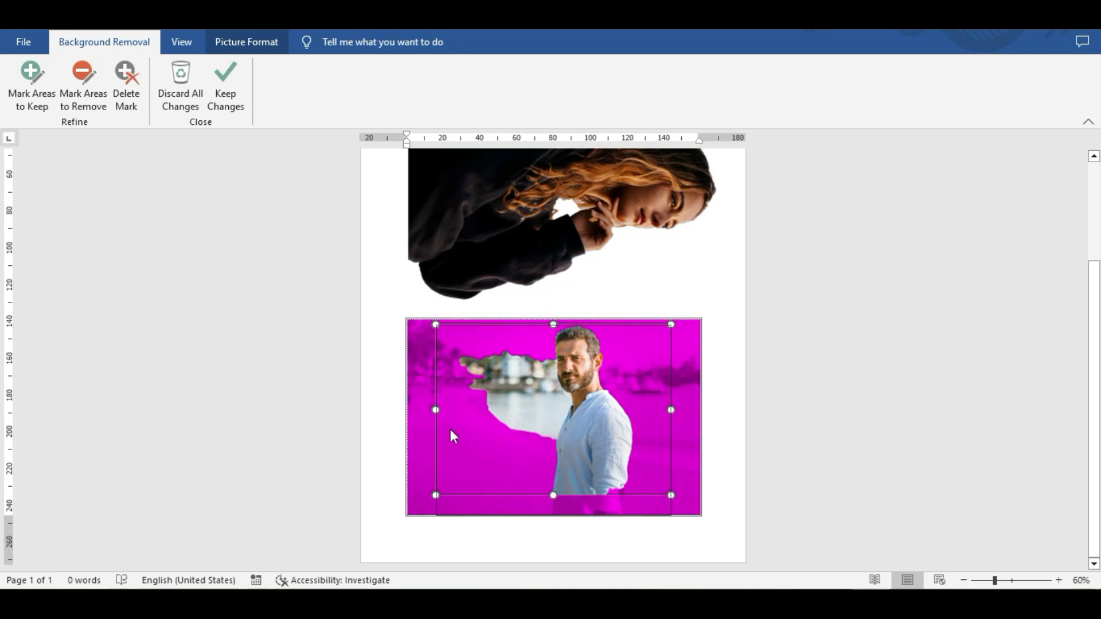
drag(434, 419, 534, 419)
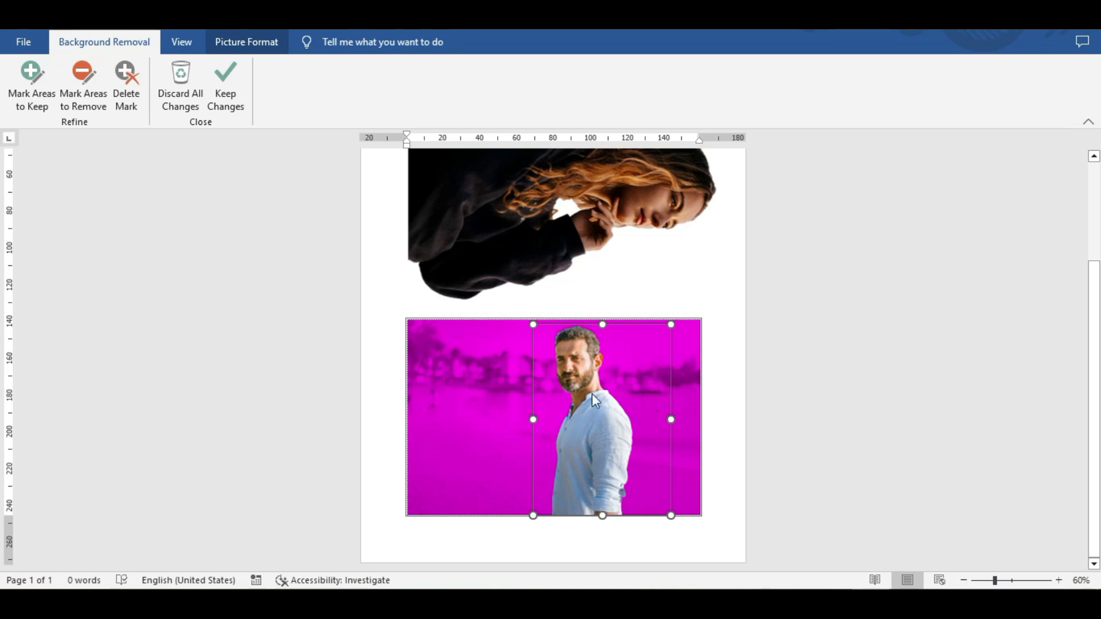
click(231, 95)
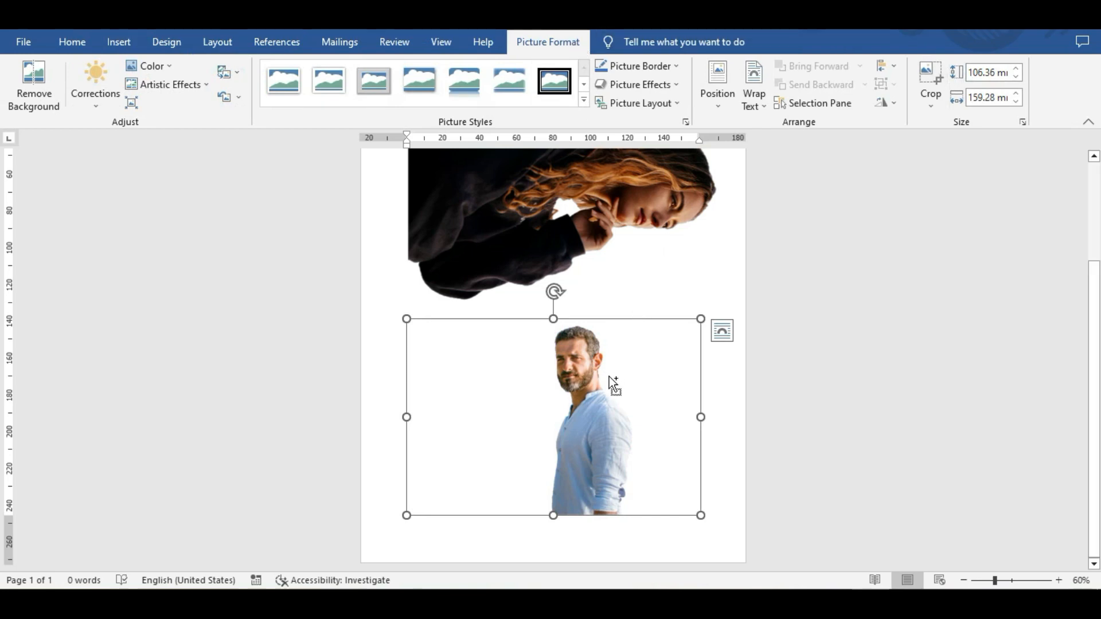
- Zoom the document to 120% and examine the cutout edges of both the man's and the woman's pictures
key(ctrl)
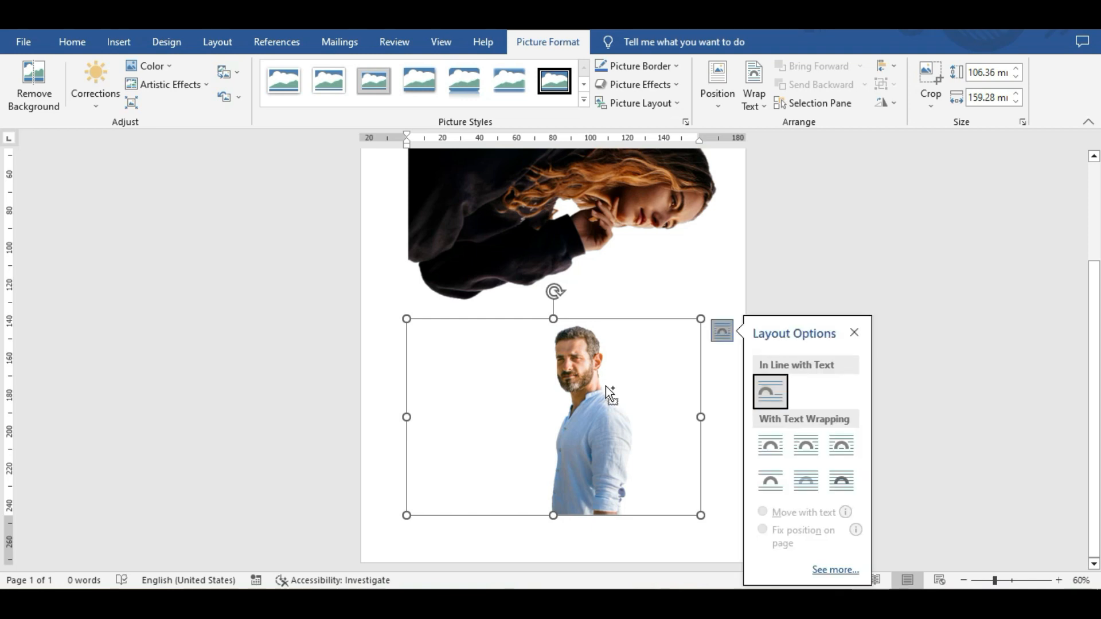
click(833, 226)
click(602, 381)
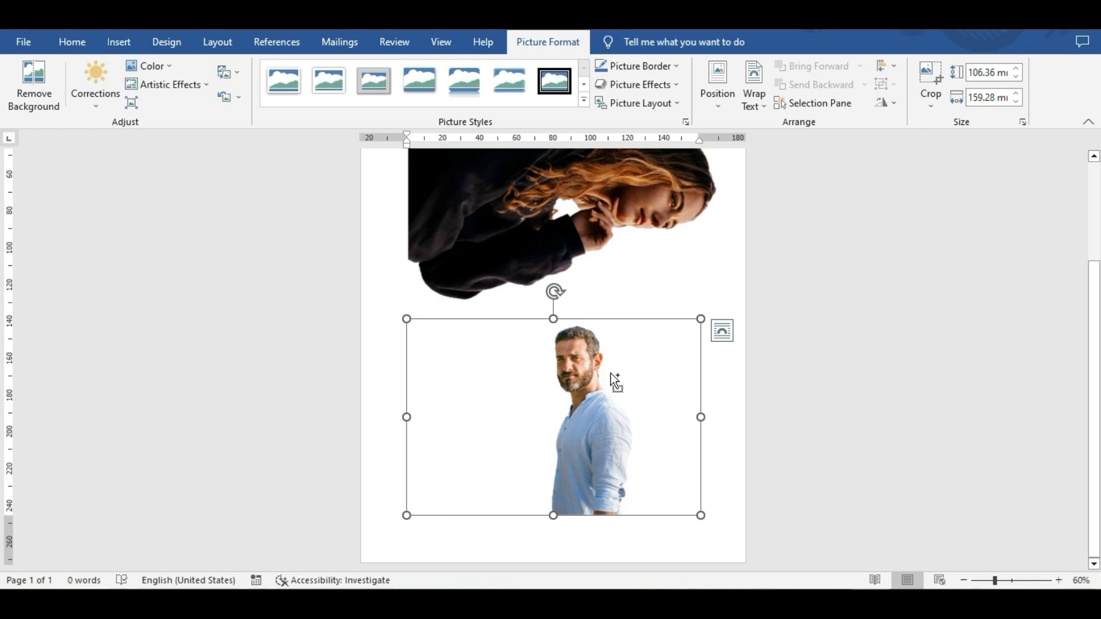
scroll(611, 373, up, 6)
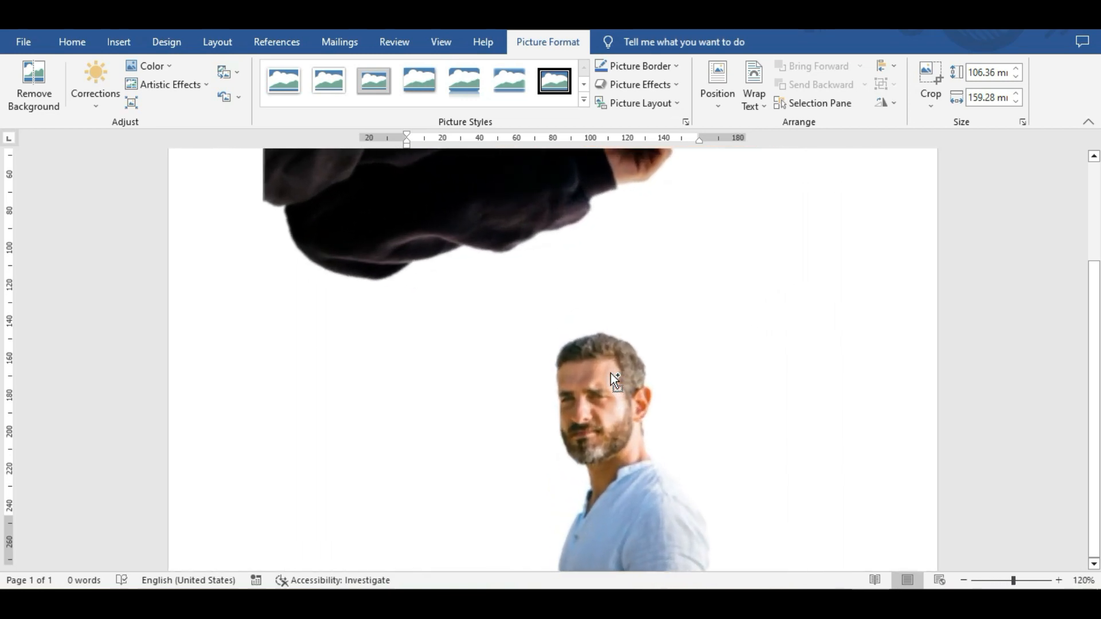
scroll(611, 373, down, 3)
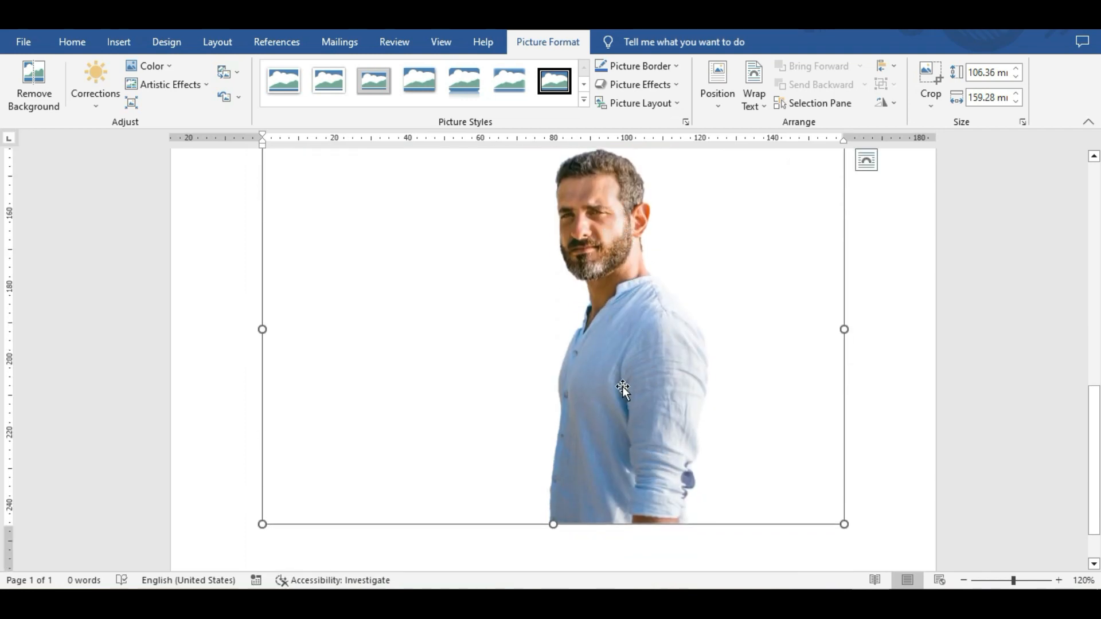
scroll(622, 388, up, 7)
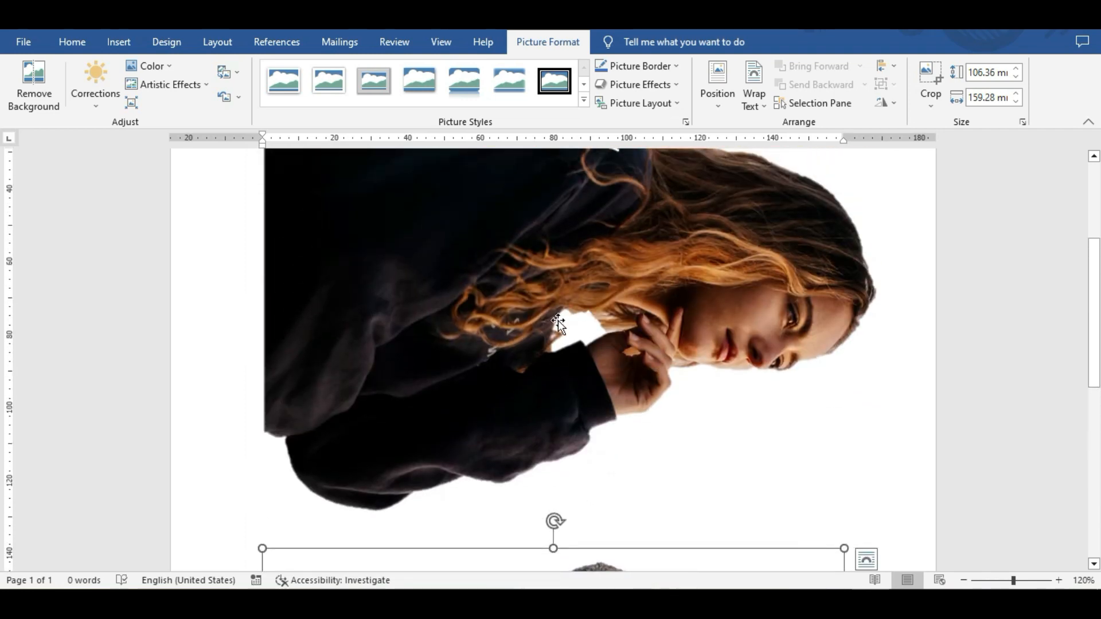
scroll(559, 320, up, 3)
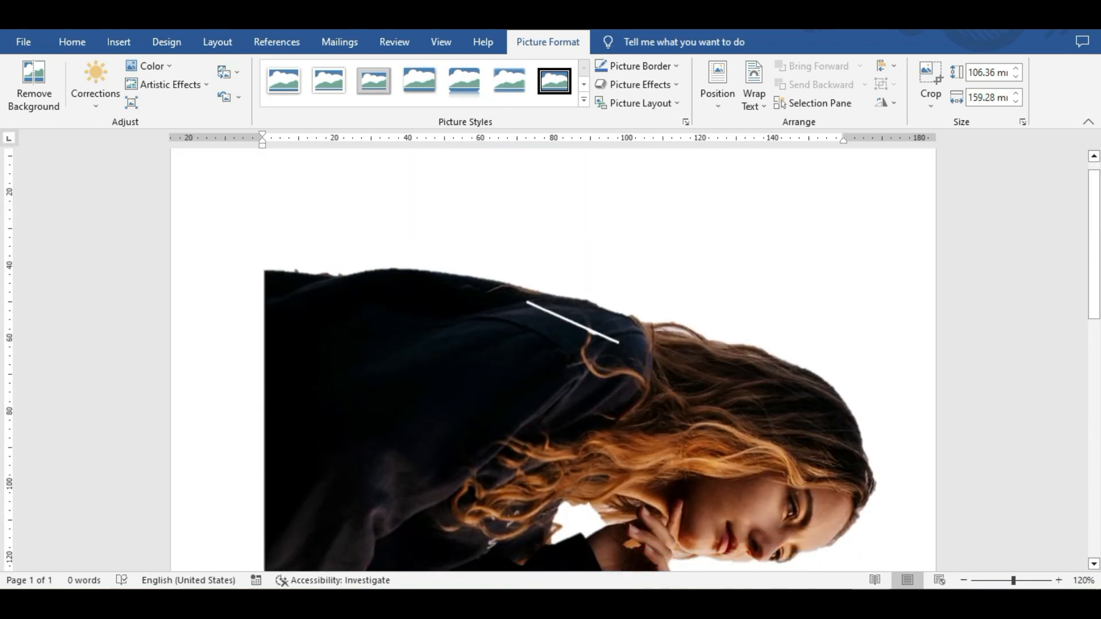
scroll(580, 423, down, 10)
scroll(591, 344, up, 1)
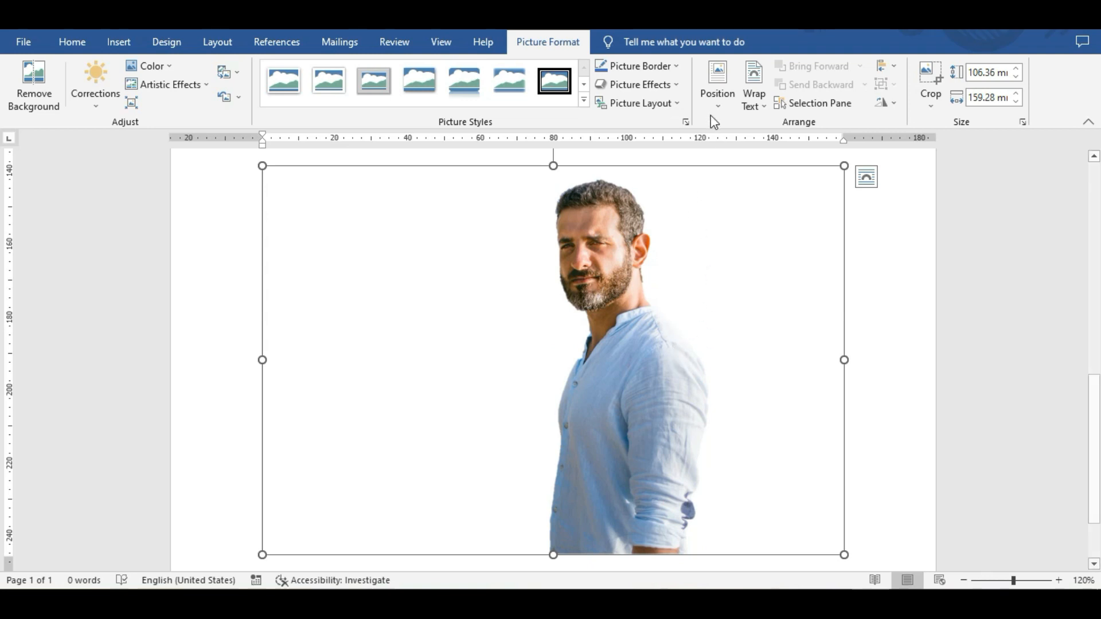
- Review the Position and Wrap Text choices available for the man's picture without applying any
click(717, 98)
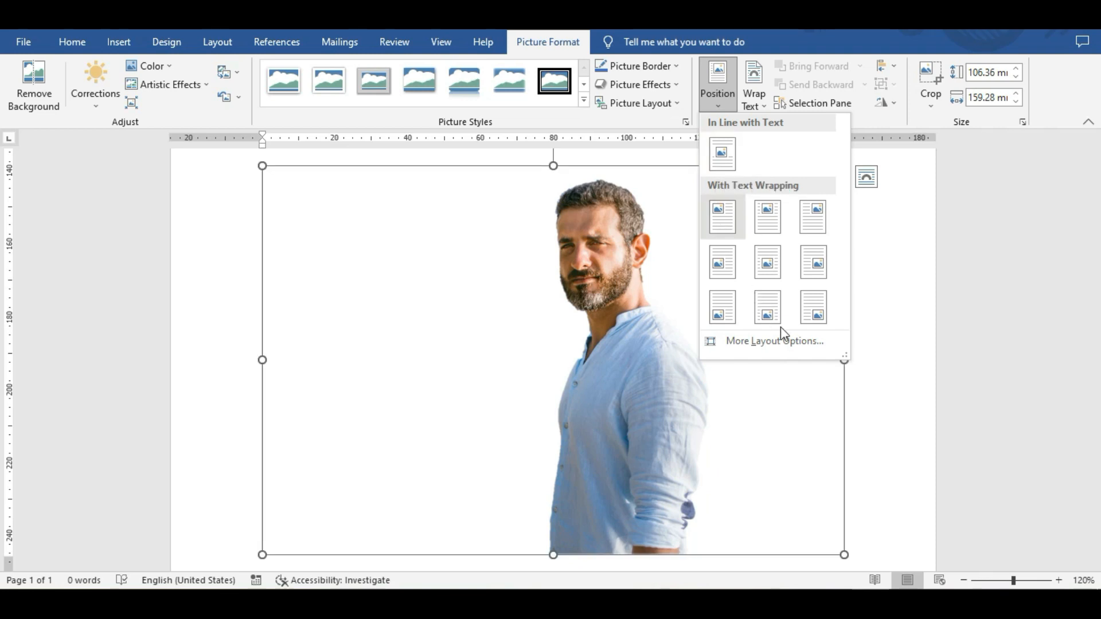
click(911, 346)
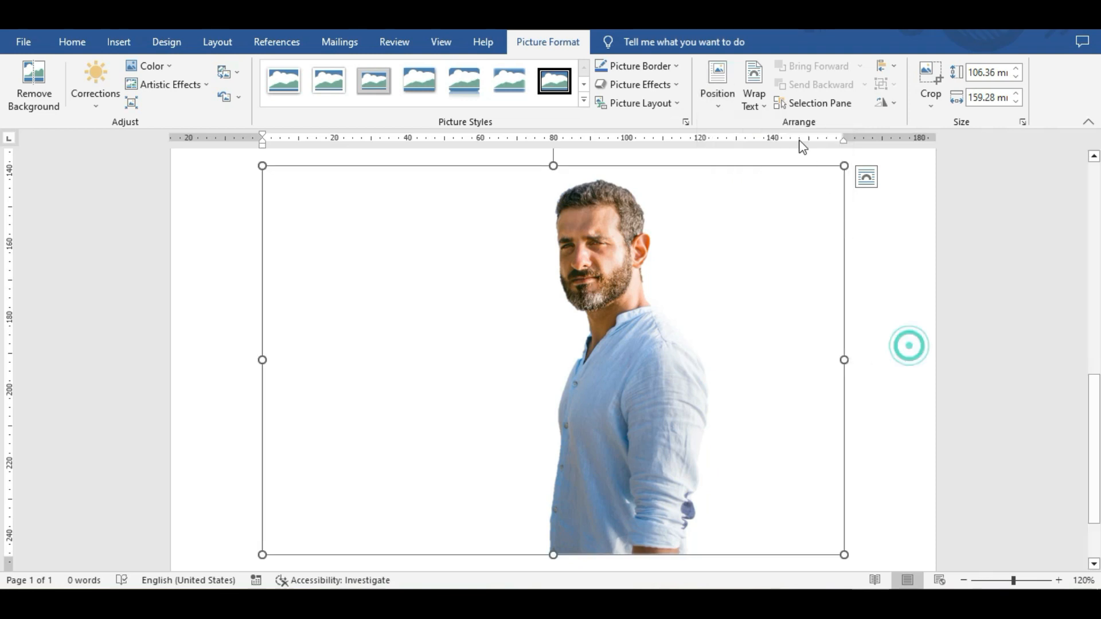
click(752, 108)
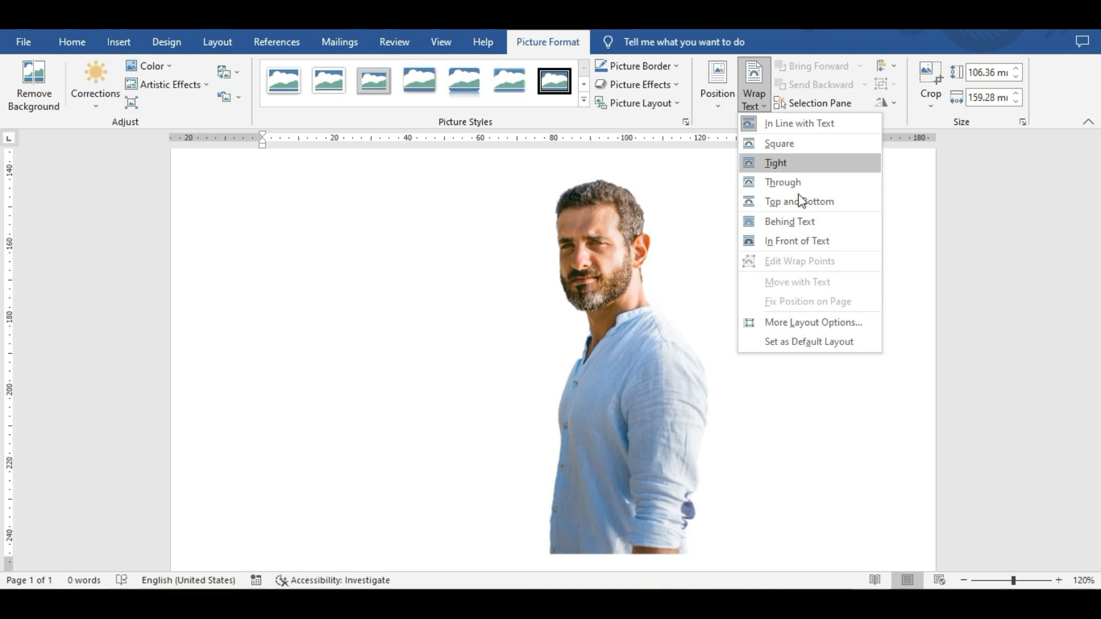
click(797, 223)
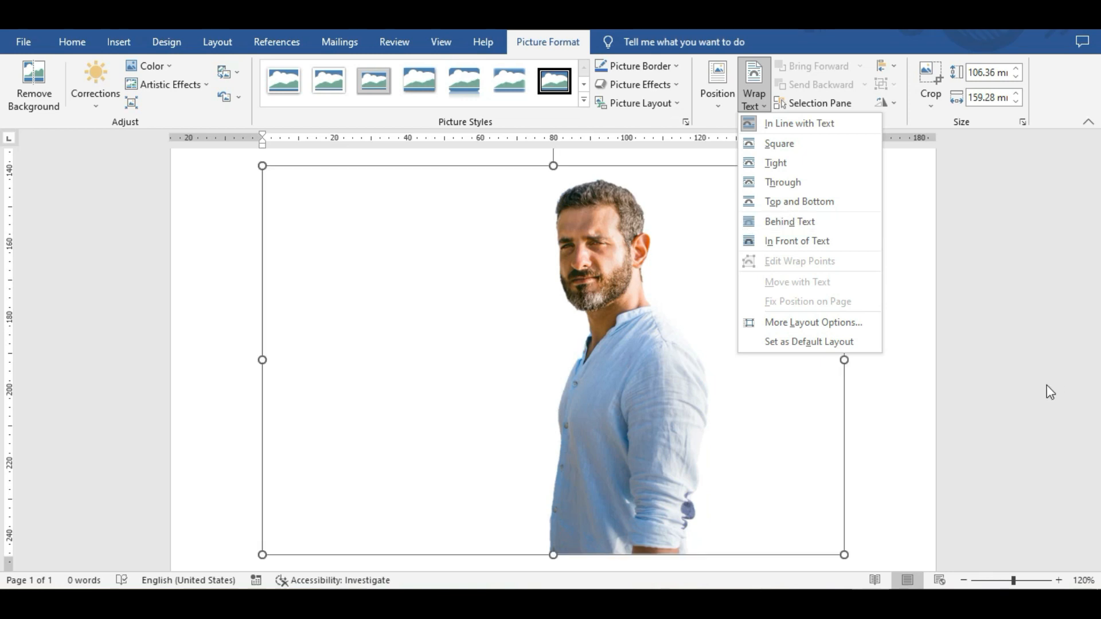